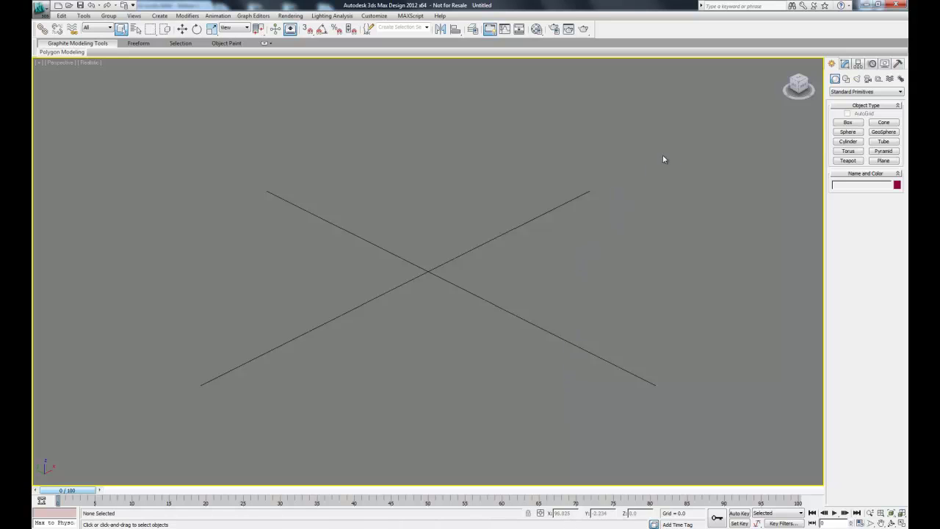
# - Create a biped, Bip001, at the grid centre, dragging it to full height
pyautogui.click(901, 79)
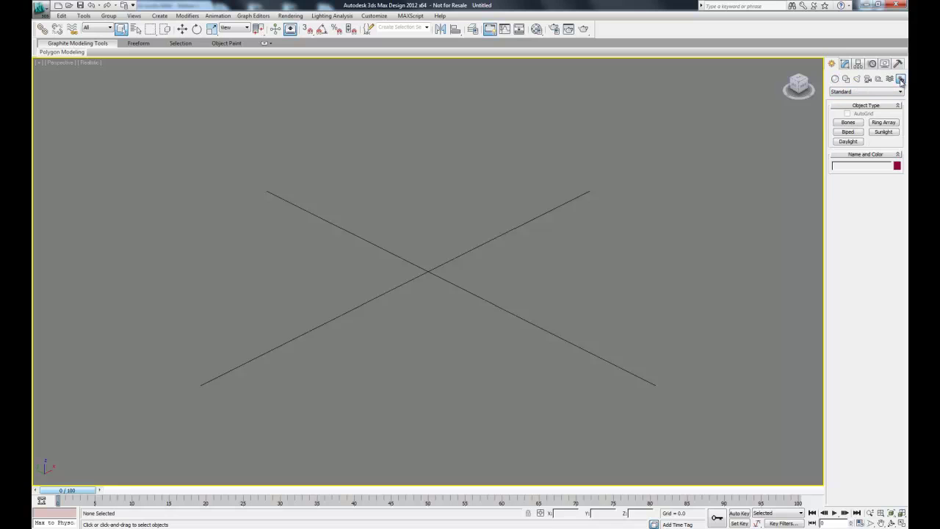
pyautogui.click(849, 133)
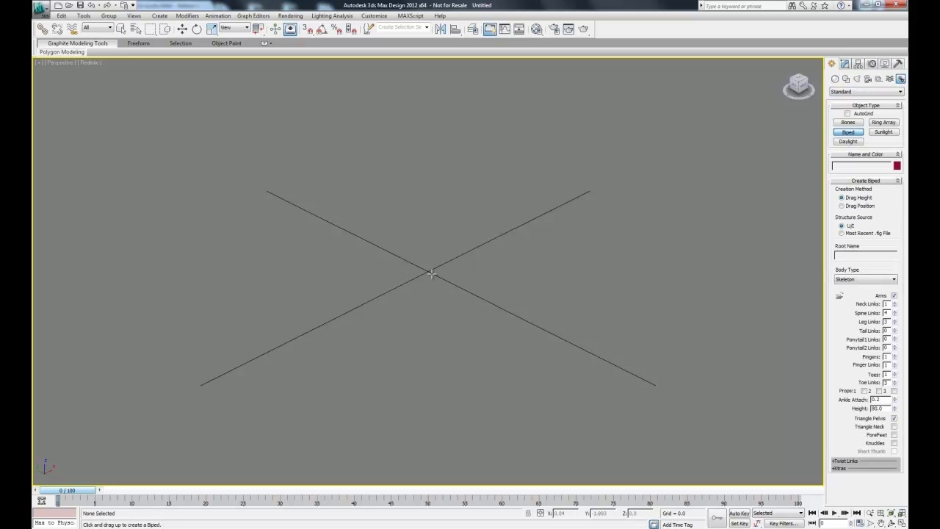
pyautogui.moveTo(432, 274); pyautogui.dragTo(458, 9)
pyautogui.moveTo(538, 124); pyautogui.dragTo(428, 206, button='middle')
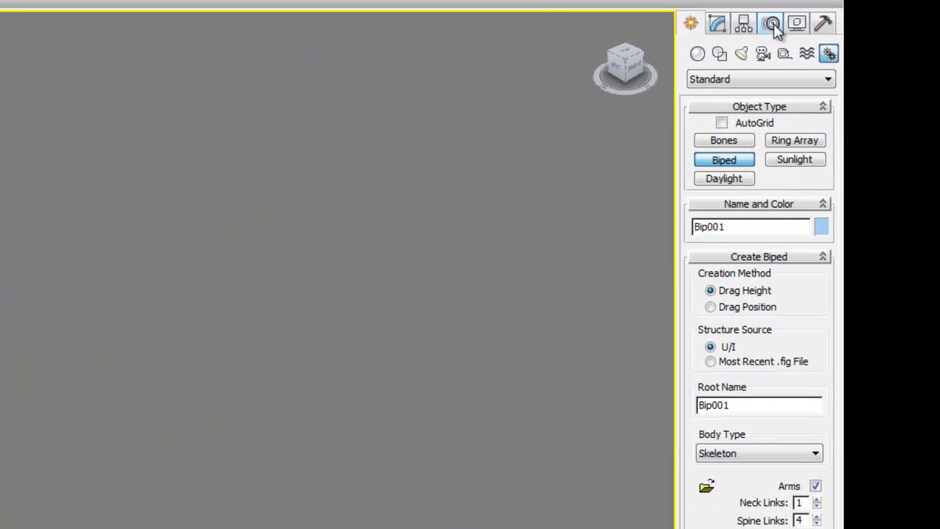
# - Enable Move All Mode and move the whole biped to X -4.853, Y -6.595, Z 7.941
pyautogui.click(773, 24)
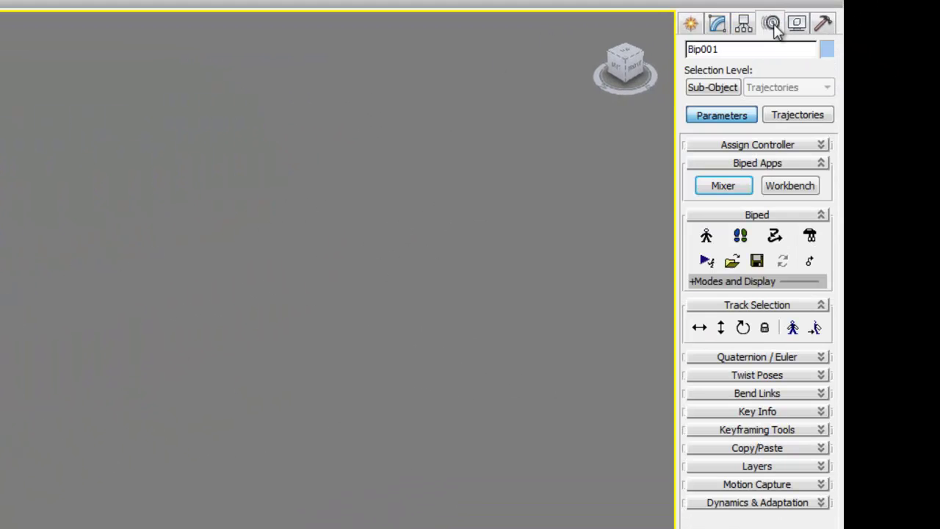
pyautogui.click(811, 262)
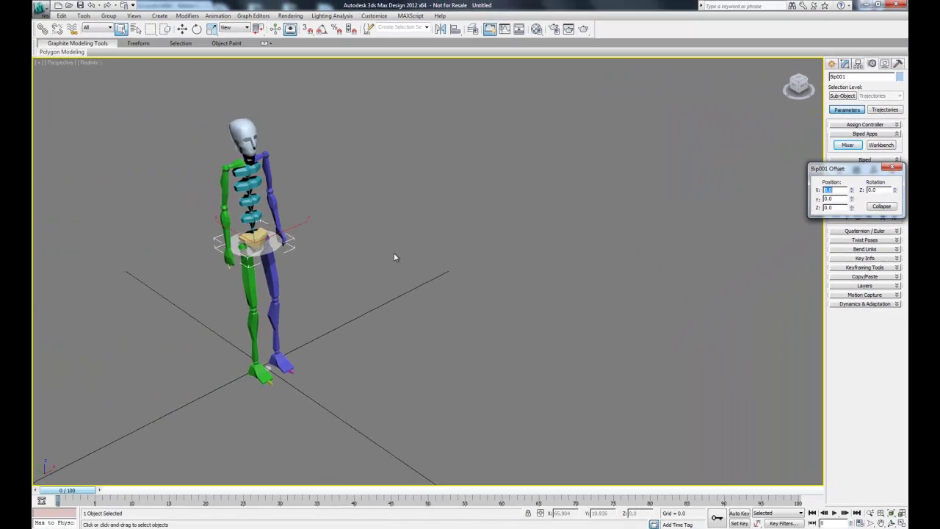
pyautogui.click(183, 28)
pyautogui.moveTo(295, 229); pyautogui.dragTo(340, 213)
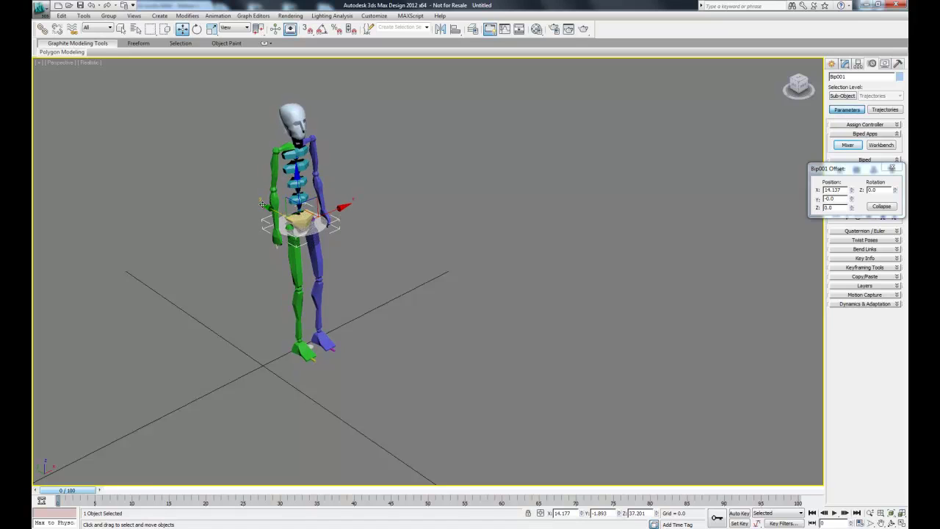
pyautogui.moveTo(266, 207)
pyautogui.mouseDown()
pyautogui.moveTo(335, 255)
pyautogui.moveTo(330, 278)
pyautogui.moveTo(275, 266)
pyautogui.moveTo(271, 222)
pyautogui.mouseUp()
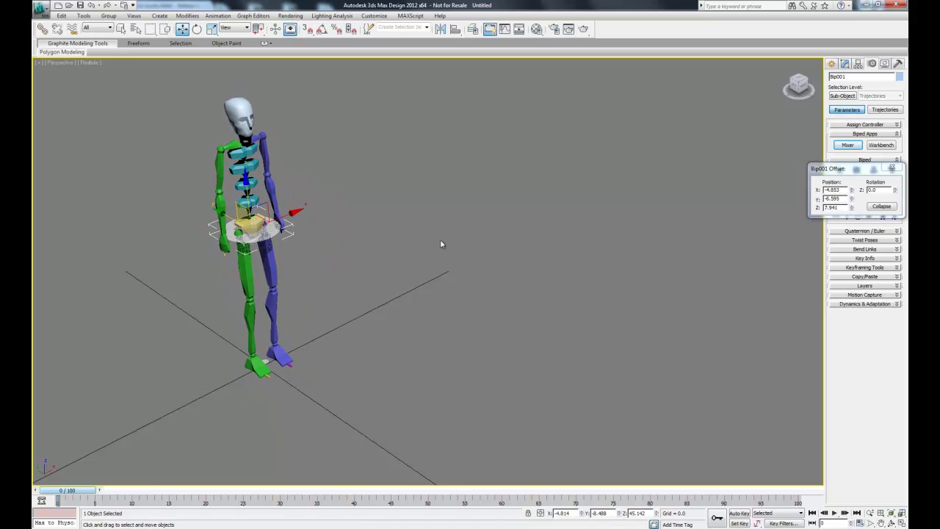
# - Close the offset settings, turn off Move All Mode and switch the biped to Mixer Mode
pyautogui.click(893, 168)
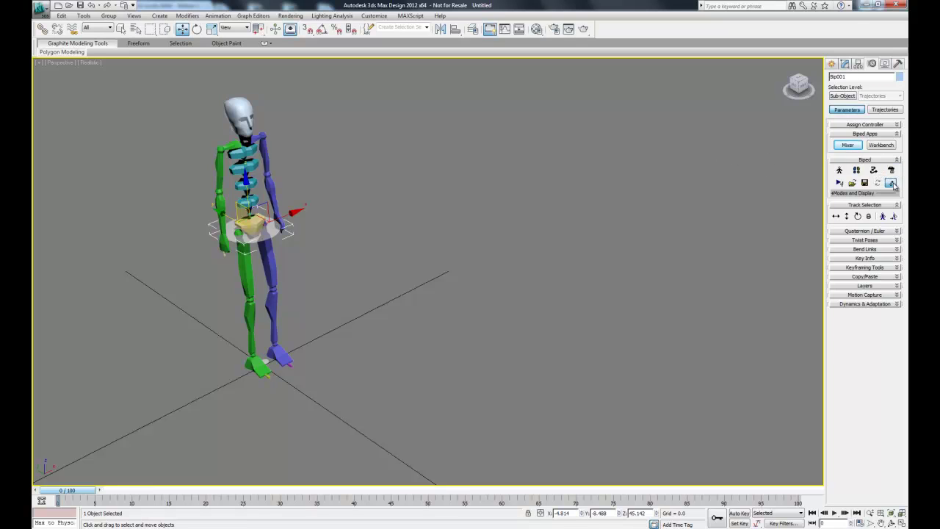
pyautogui.click(891, 183)
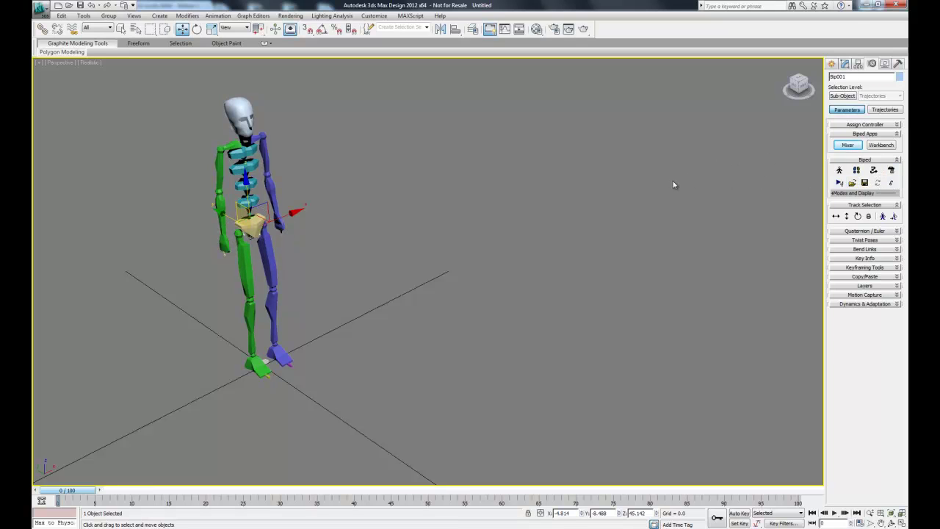
pyautogui.click(891, 170)
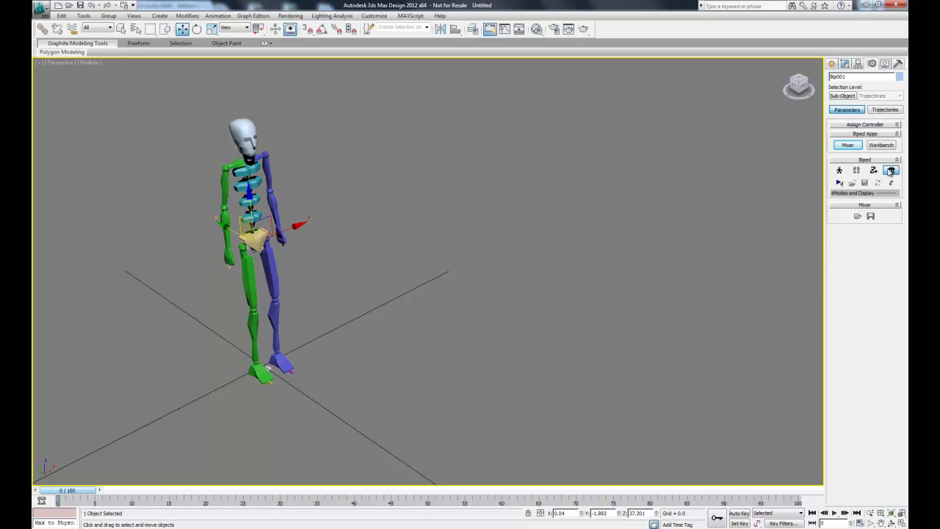
# - Open the Motion Mixer, move it to the top, and reframe the biped below it
pyautogui.click(852, 147)
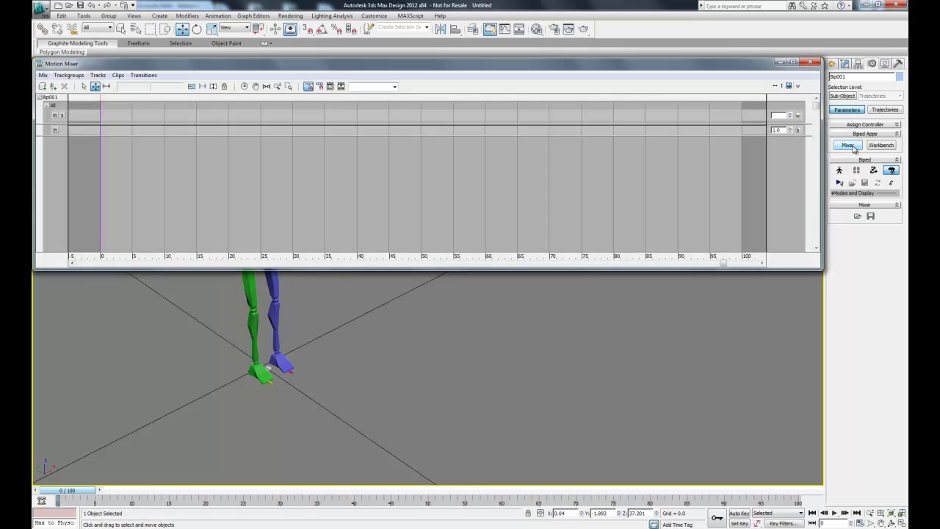
pyautogui.moveTo(452, 64); pyautogui.dragTo(463, 11)
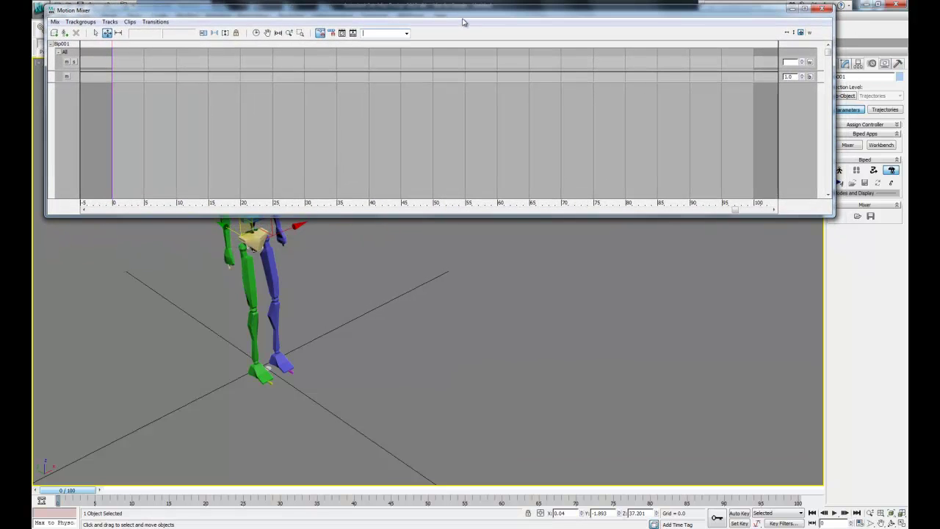
pyautogui.moveTo(430, 308); pyautogui.dragTo(319, 376, button='middle')
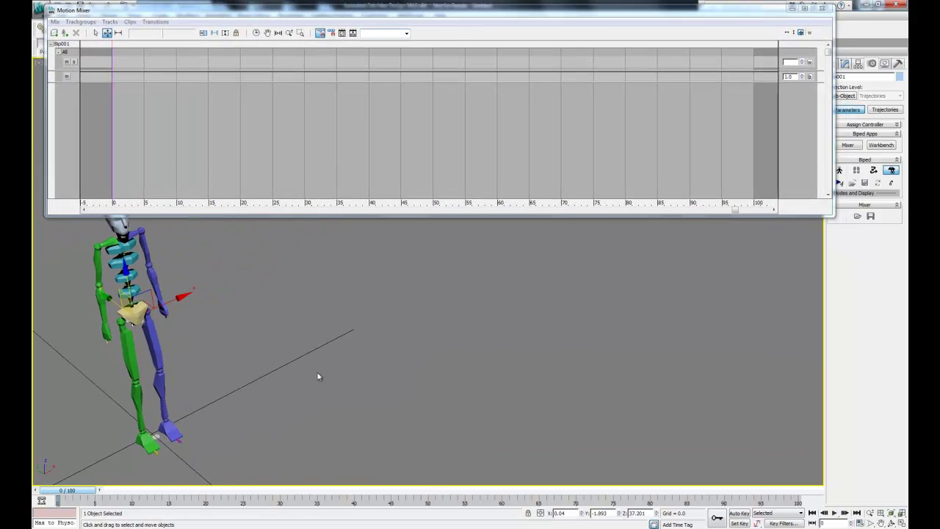
pyautogui.scroll(-3, 323, 369)
pyautogui.moveTo(377, 319); pyautogui.dragTo(260, 349, button='middle')
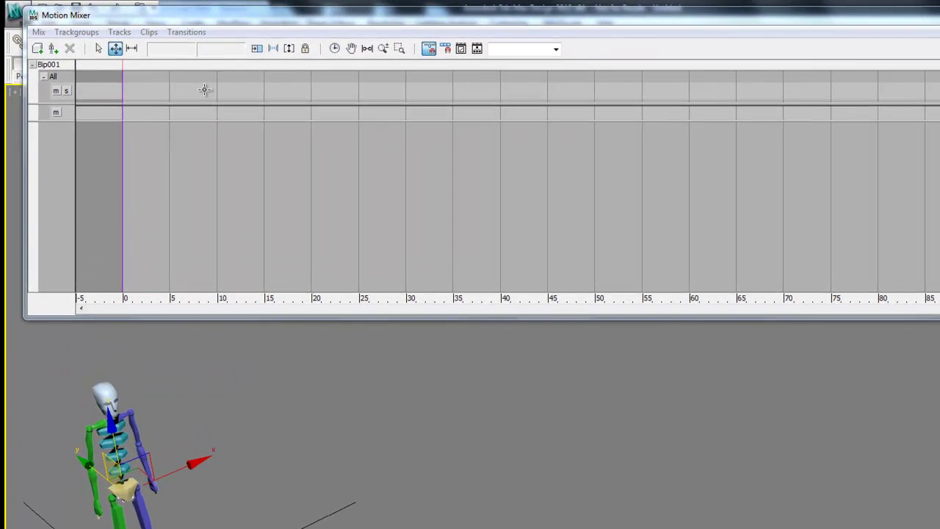
# - Convert Bip001's mixer track to a transition track and load coolwalk into it as a new clip
pyautogui.rightClick(205, 90)
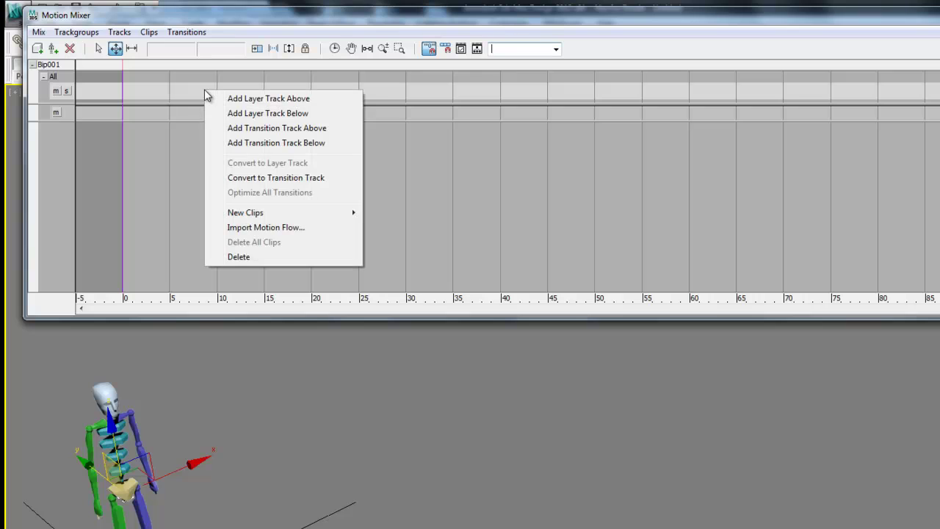
pyautogui.click(253, 178)
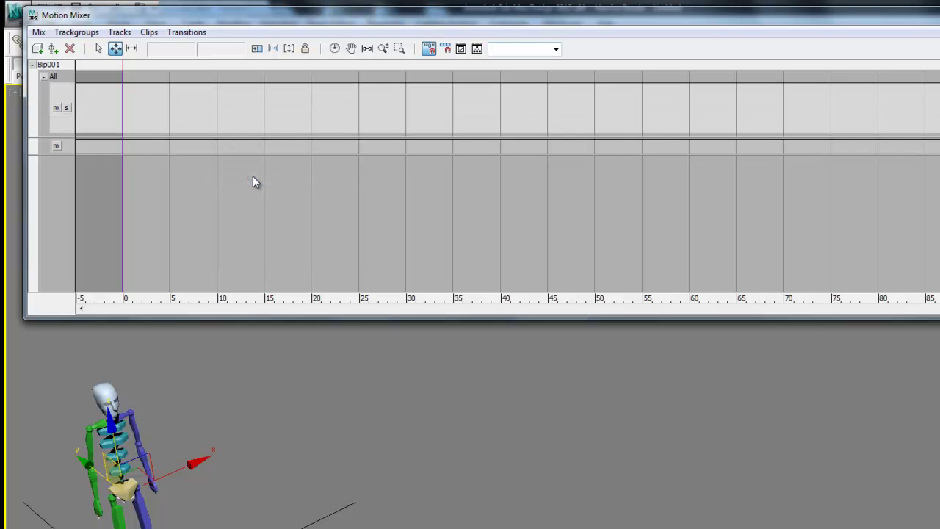
pyautogui.rightClick(201, 112)
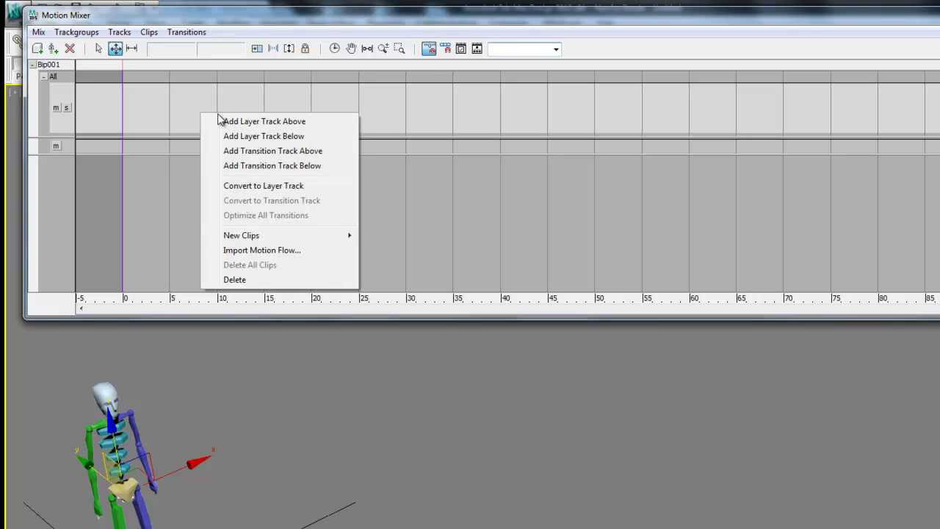
pyautogui.moveTo(312, 237)
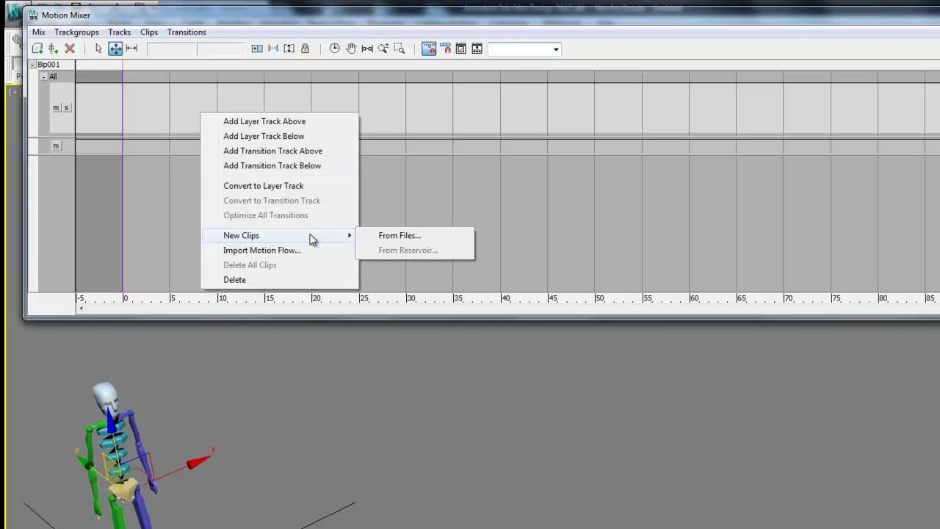
pyautogui.click(376, 242)
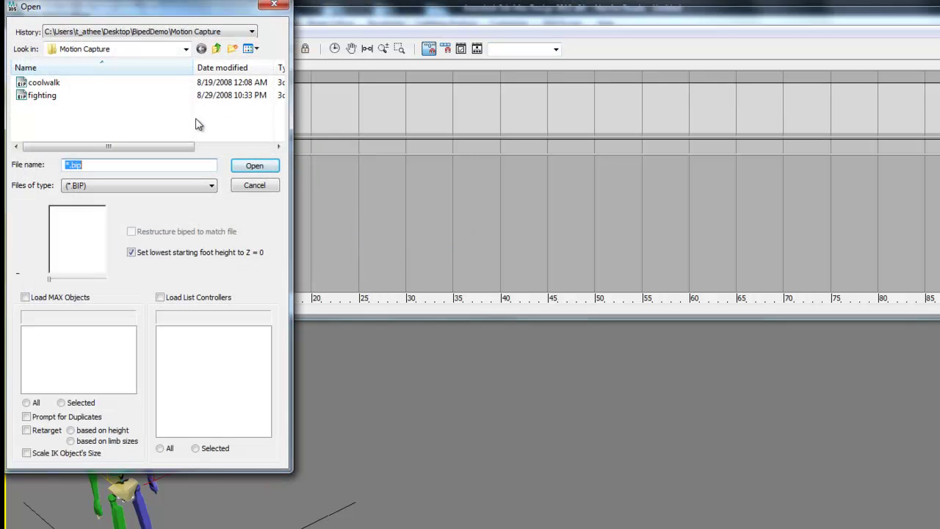
pyautogui.click(51, 85)
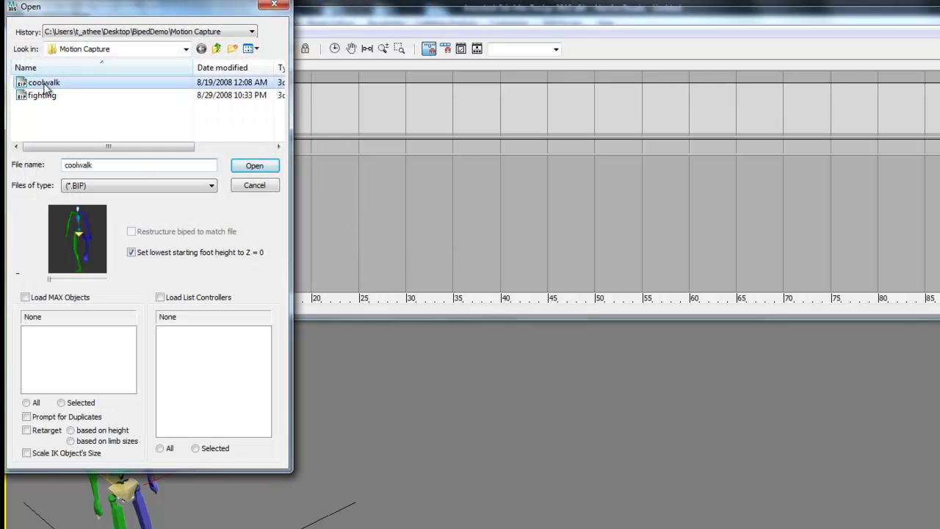
pyautogui.click(264, 166)
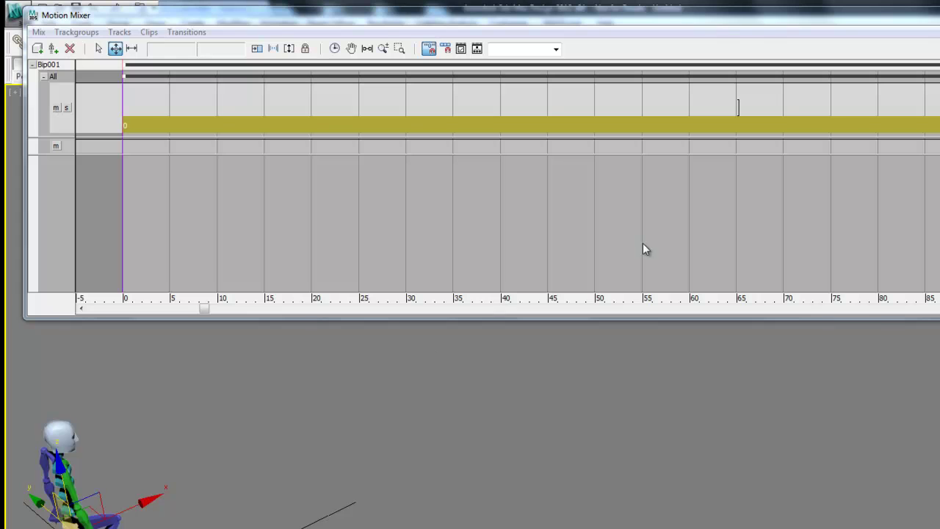
# - Fit the whole 0–435 coolwalkZ_1 clip in the mixer timeline and set the time to about frame 85
pyautogui.scroll(-3, 643, 250)
pyautogui.scroll(-5, 643, 244)
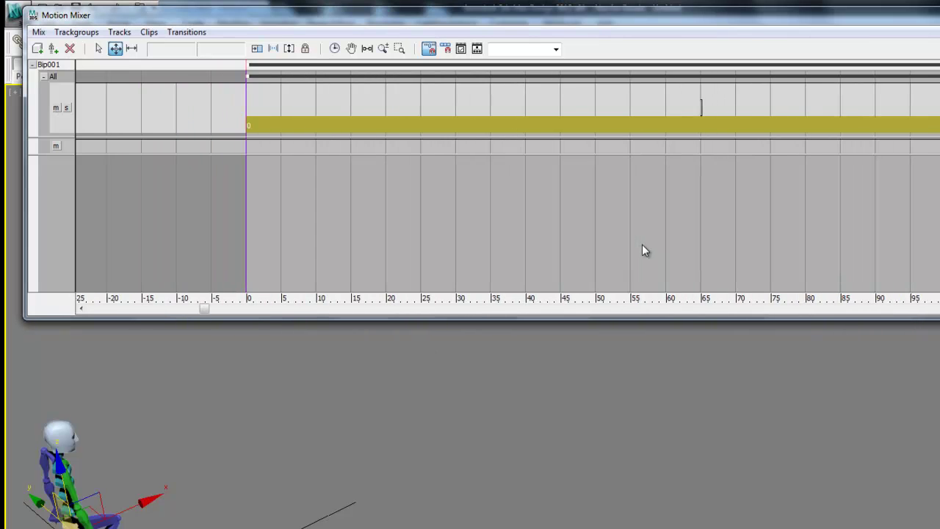
pyautogui.scroll(-6, 643, 250)
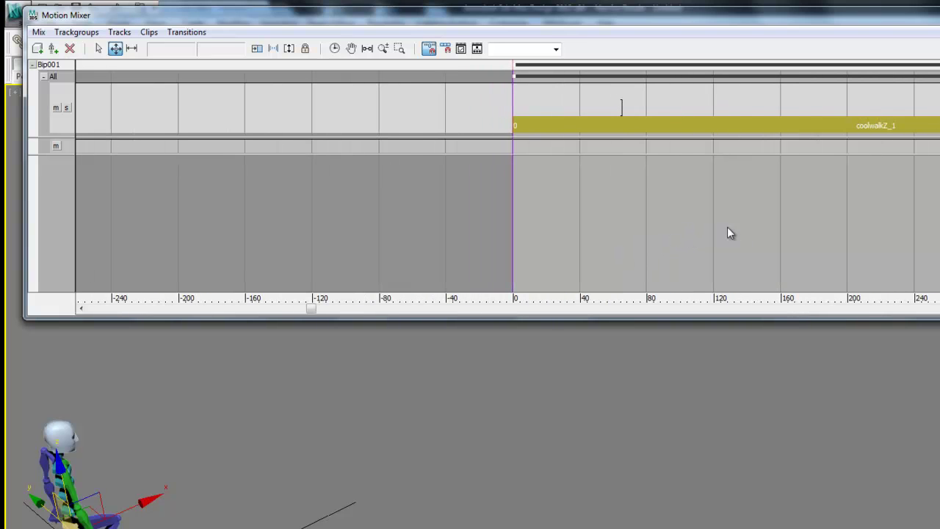
pyautogui.moveTo(783, 219); pyautogui.dragTo(439, 252, button='middle')
pyautogui.scroll(3, 379, 245)
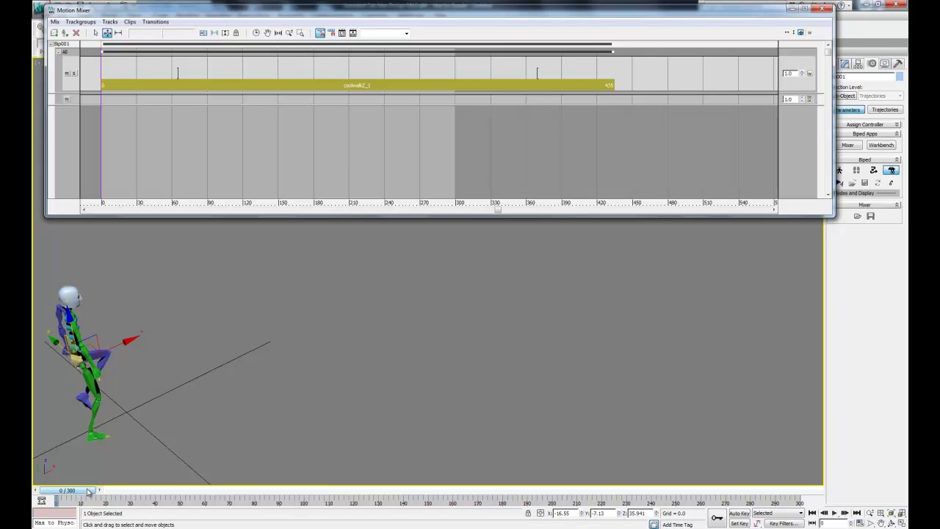
pyautogui.moveTo(88, 492)
pyautogui.mouseDown()
pyautogui.moveTo(304, 497)
pyautogui.moveTo(86, 491)
pyautogui.moveTo(295, 490)
pyautogui.mouseUp()
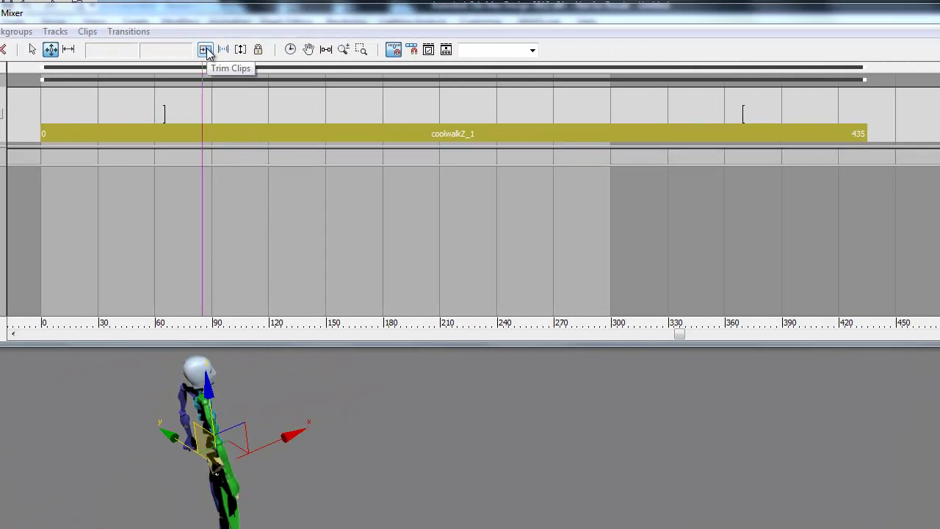
# - Trim coolwalkZ_1's right edge back to frame 85 with Trim Clips
pyautogui.click(206, 49)
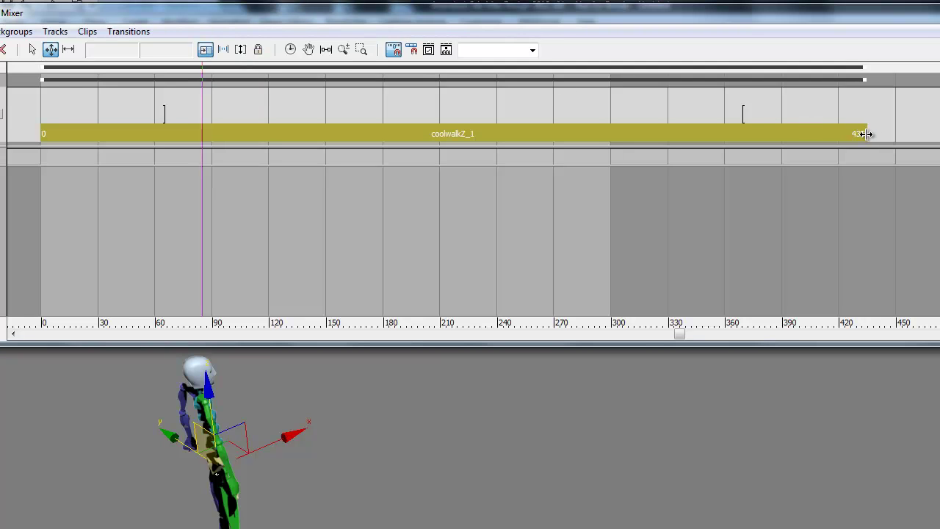
pyautogui.moveTo(866, 133); pyautogui.dragTo(201, 138)
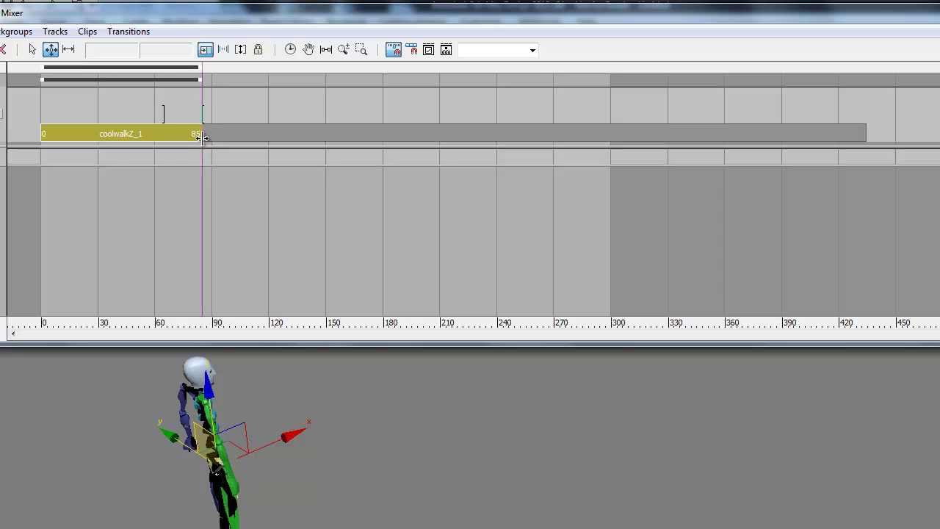
pyautogui.click(205, 50)
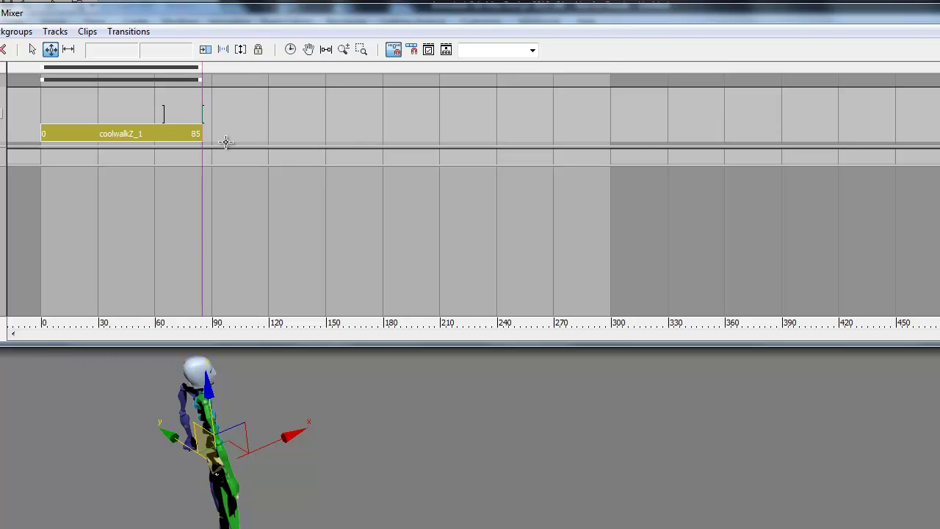
# - Add fighting.bip as a new clip and slide it later so a transition follows coolwalkZ_1
pyautogui.rightClick(233, 111)
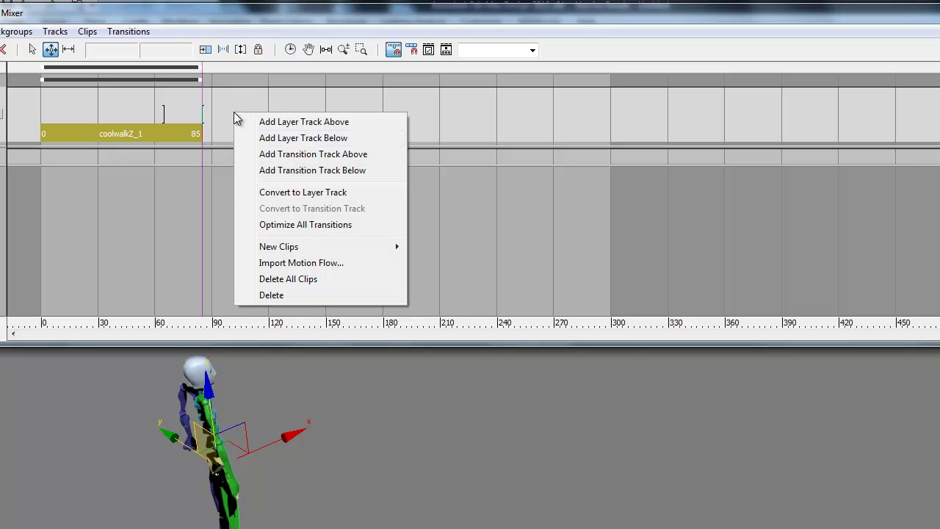
pyautogui.moveTo(318, 247)
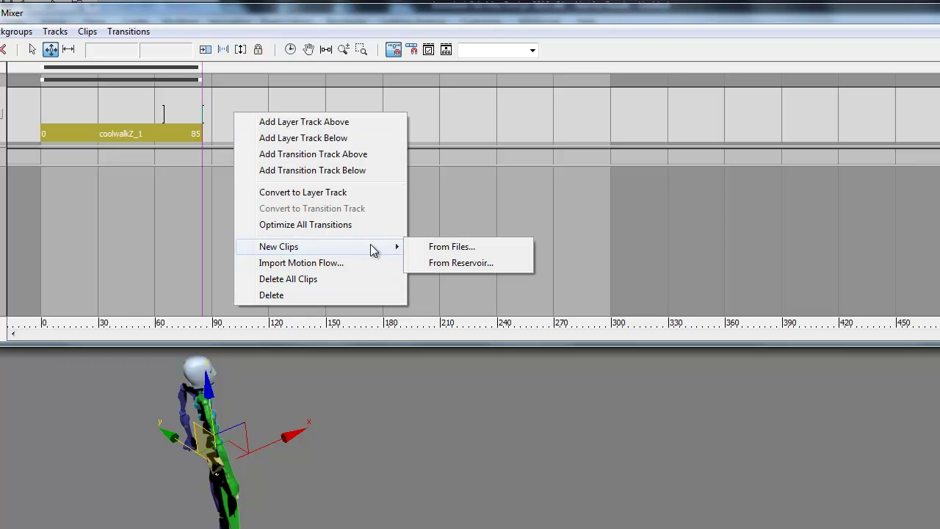
pyautogui.click(435, 249)
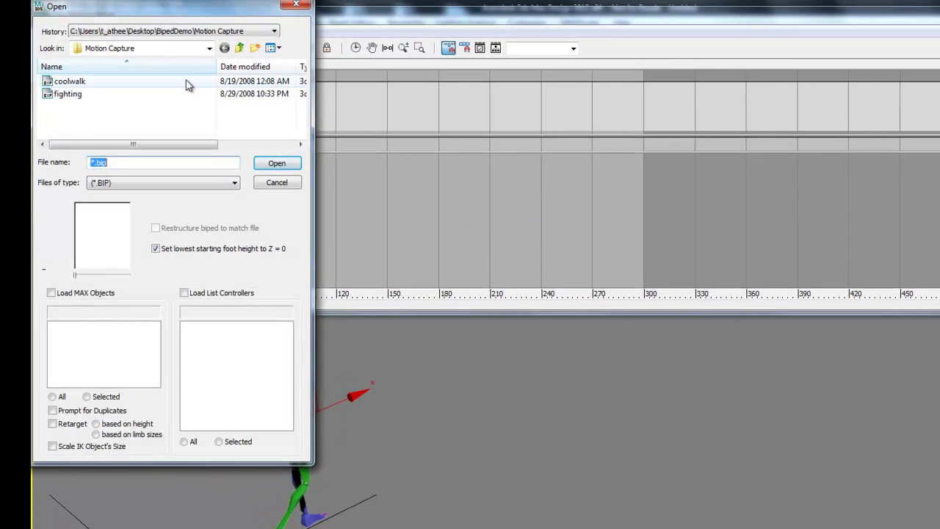
pyautogui.click(81, 94)
pyautogui.click(277, 163)
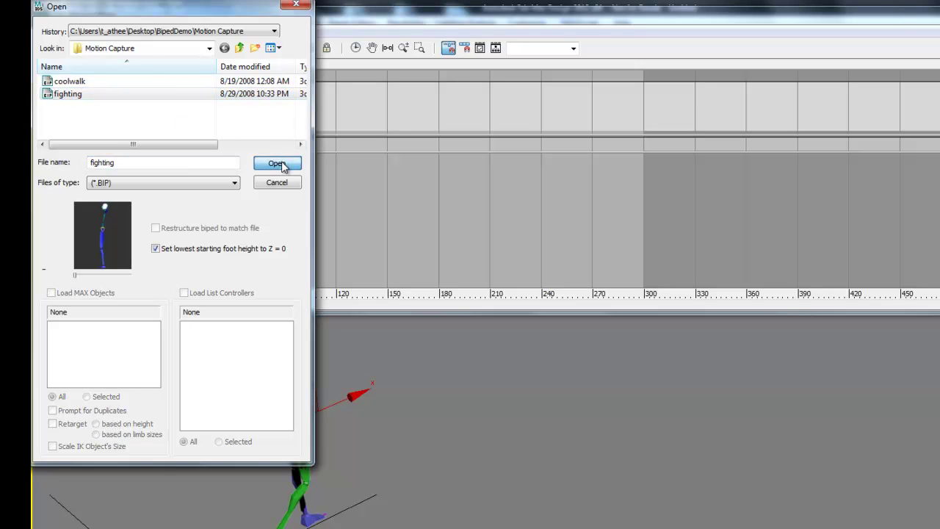
pyautogui.click(277, 163)
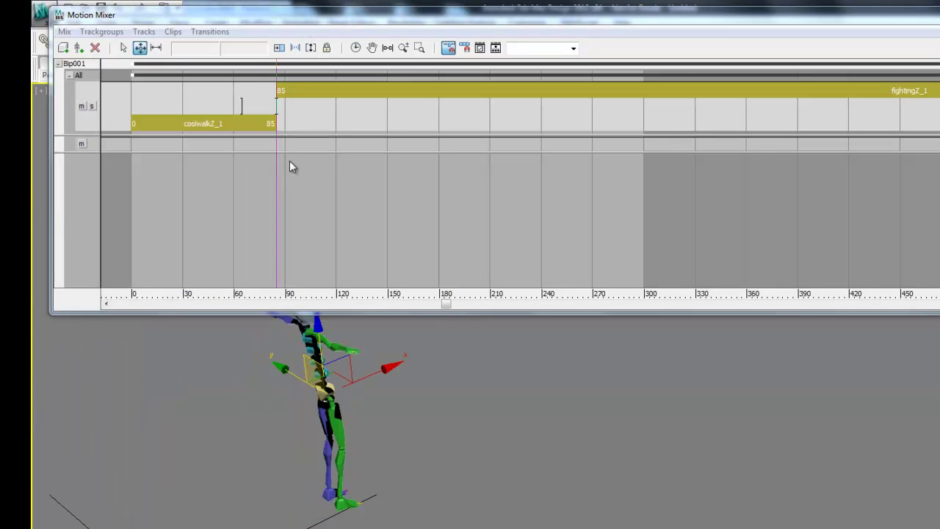
pyautogui.moveTo(302, 93); pyautogui.dragTo(332, 92)
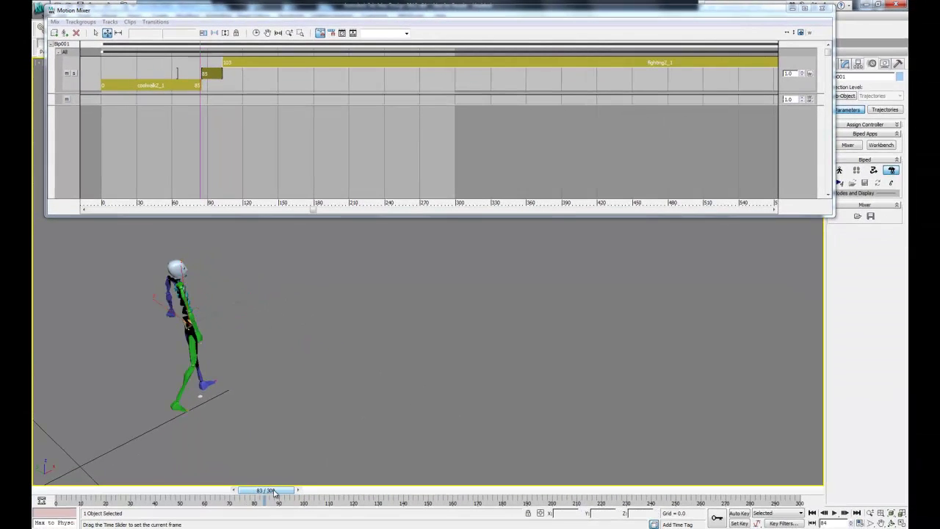
pyautogui.moveTo(275, 491); pyautogui.dragTo(447, 499)
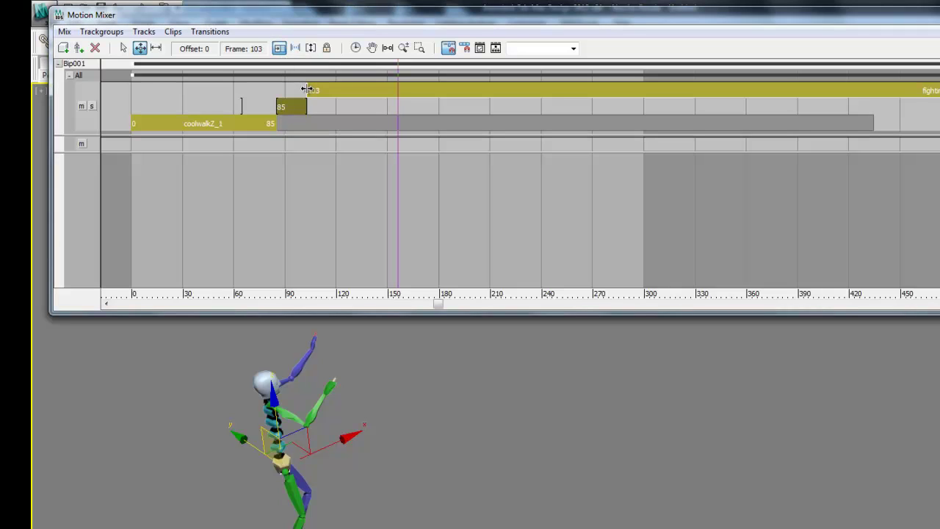
# - Drag the fighting clip's start to frame 110 and scrub back to check the blend
pyautogui.moveTo(313, 90); pyautogui.dragTo(343, 90)
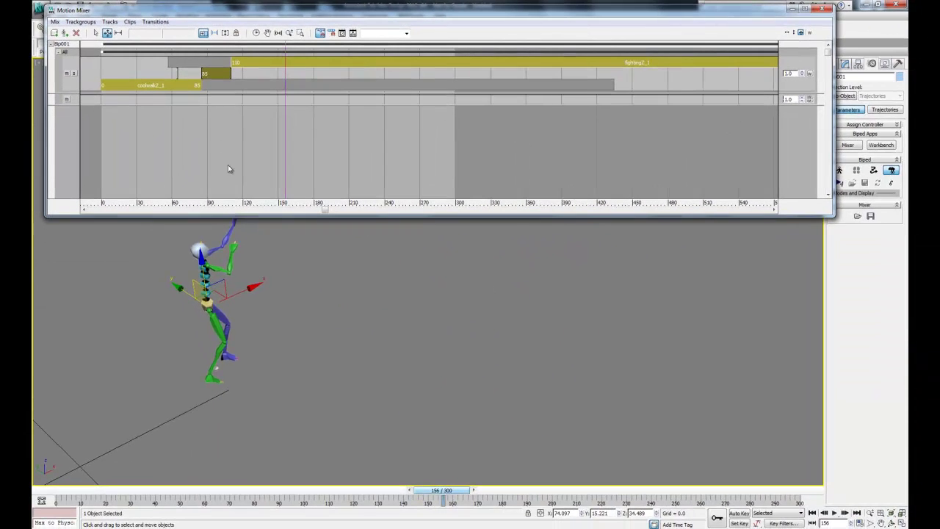
pyautogui.moveTo(440, 490); pyautogui.dragTo(267, 493)
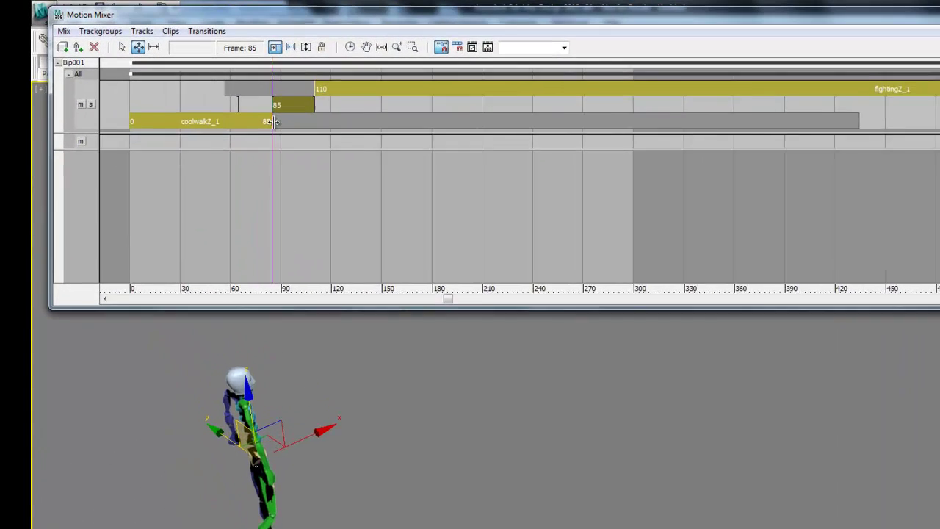
# - Adjust the transition and fighting clip edges until both start at frame 77, checking poses
pyautogui.moveTo(202, 86); pyautogui.dragTo(207, 86)
pyautogui.moveTo(280, 106); pyautogui.dragTo(263, 107)
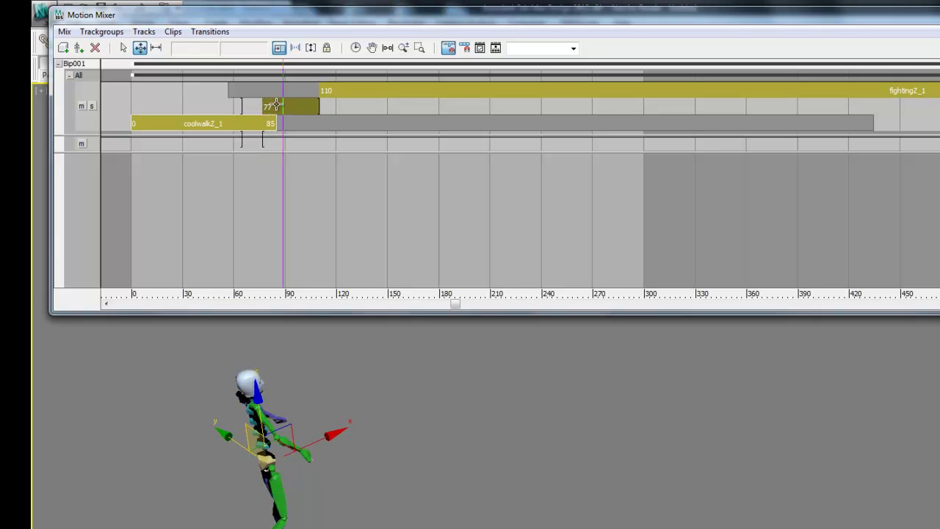
pyautogui.moveTo(321, 108); pyautogui.dragTo(341, 109)
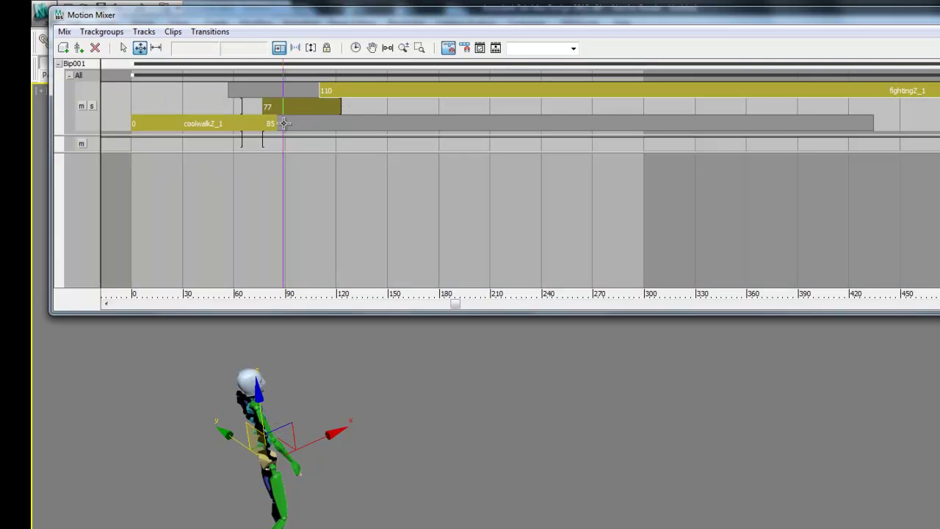
pyautogui.moveTo(343, 90); pyautogui.dragTo(297, 91)
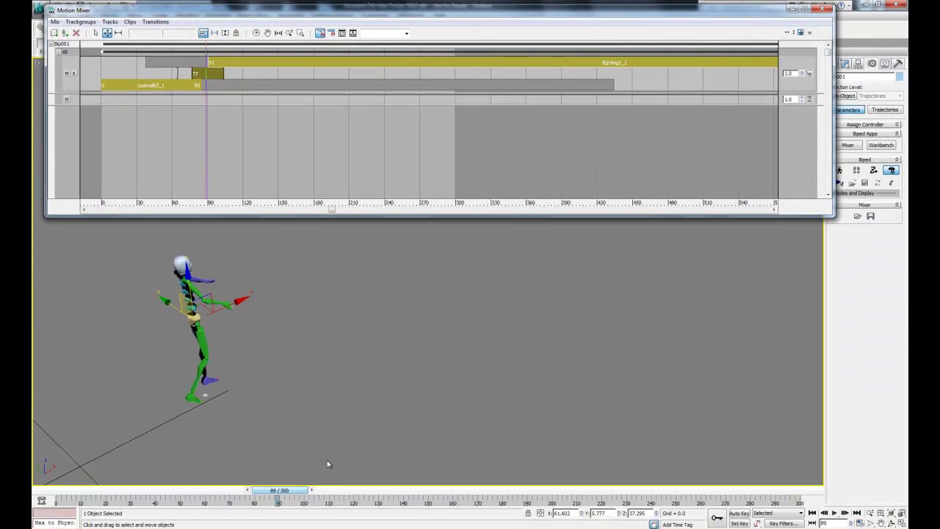
pyautogui.moveTo(292, 497); pyautogui.dragTo(387, 499)
pyautogui.click(195, 288)
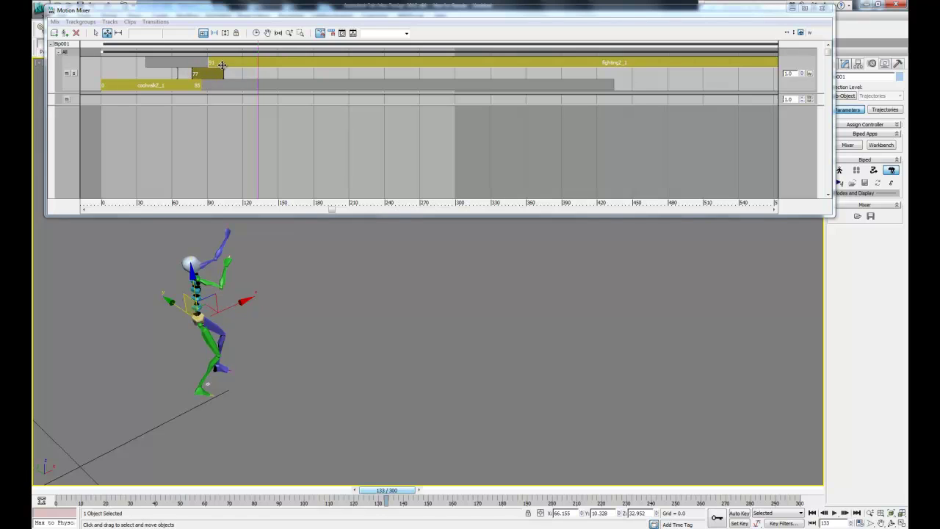
pyautogui.moveTo(222, 64); pyautogui.dragTo(234, 65)
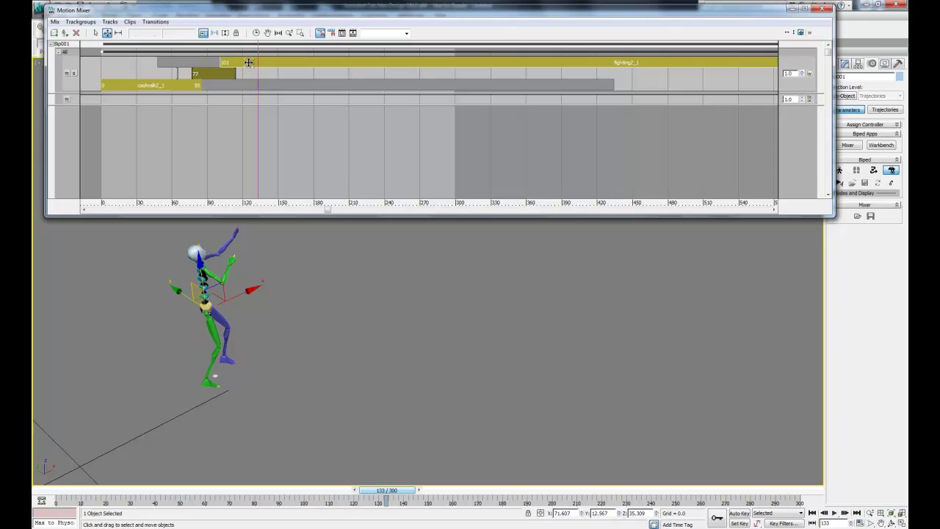
pyautogui.moveTo(249, 62); pyautogui.dragTo(226, 62)
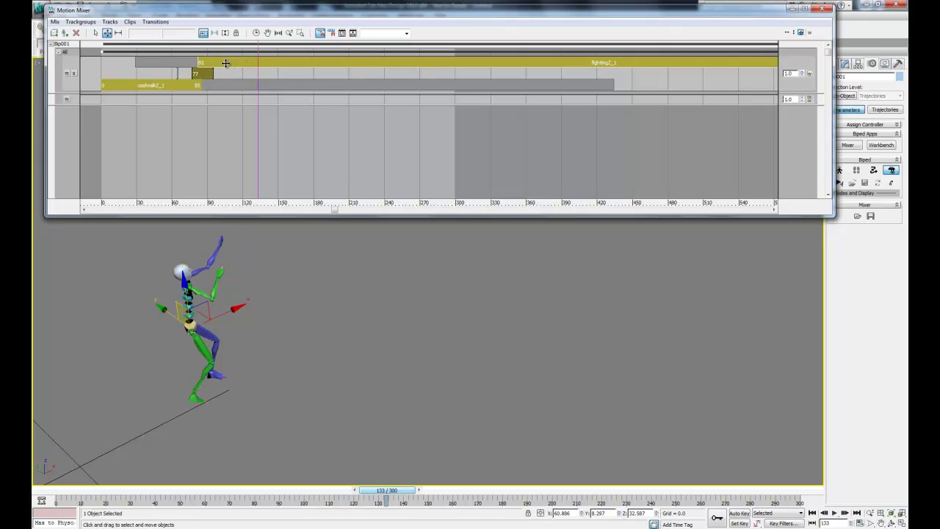
pyautogui.moveTo(383, 491); pyautogui.dragTo(230, 495)
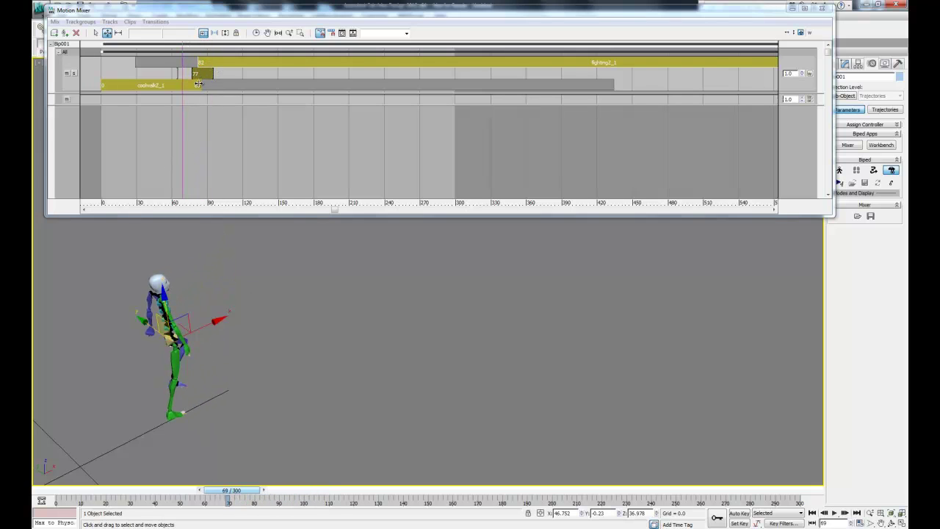
pyautogui.click(199, 74)
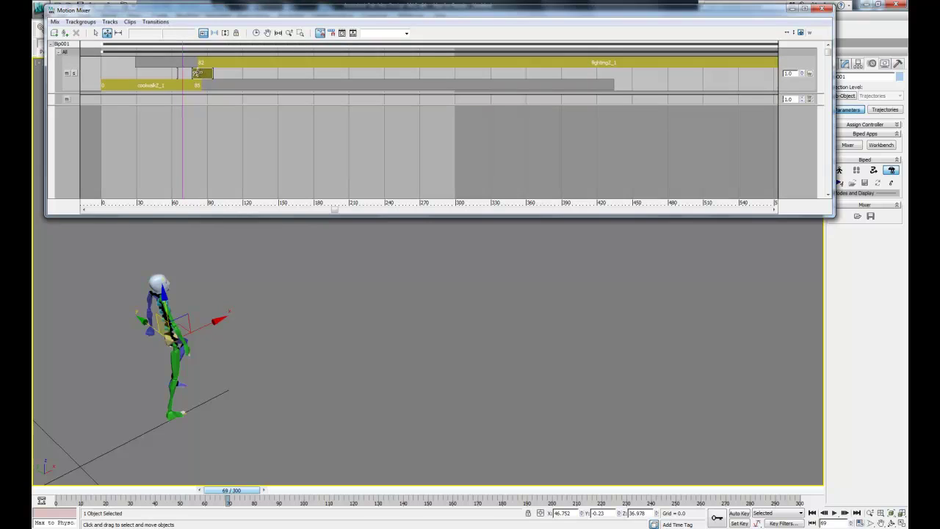
pyautogui.moveTo(205, 63); pyautogui.dragTo(199, 63)
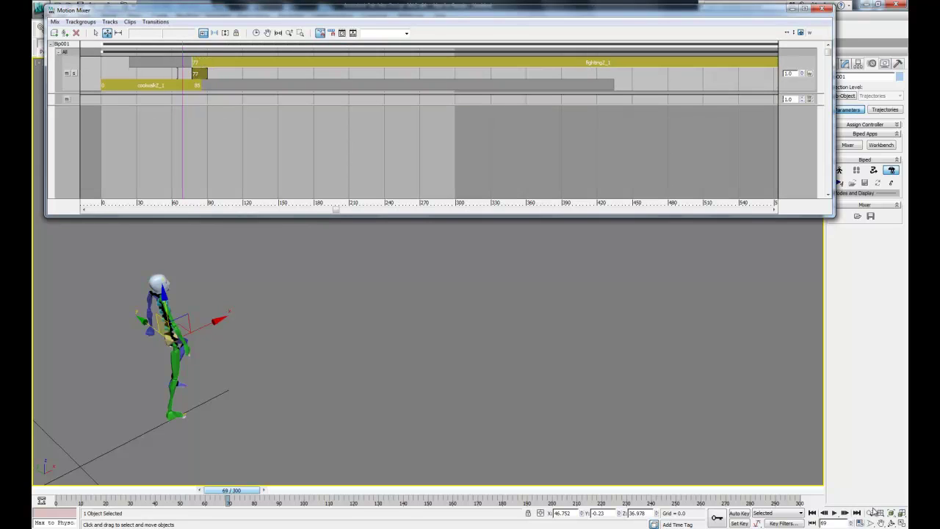
# - Play the blended walk-to-fight animation from frame 0, stopping to inspect poses
pyautogui.click(813, 513)
pyautogui.click(835, 513)
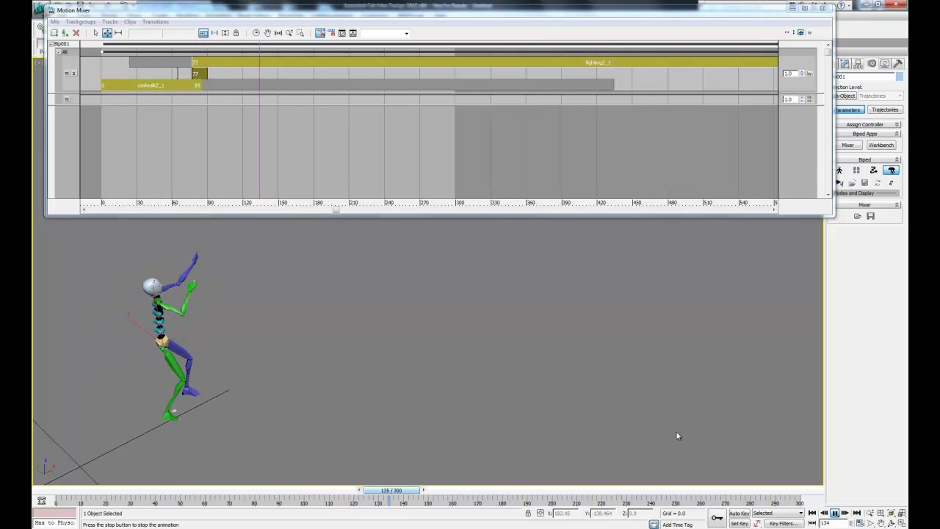
pyautogui.click(835, 513)
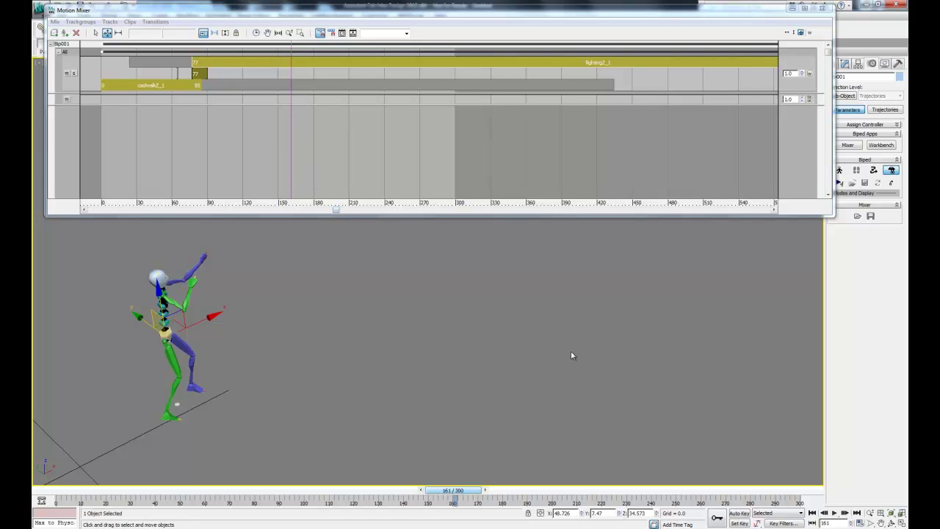
pyautogui.click(812, 513)
pyautogui.click(836, 514)
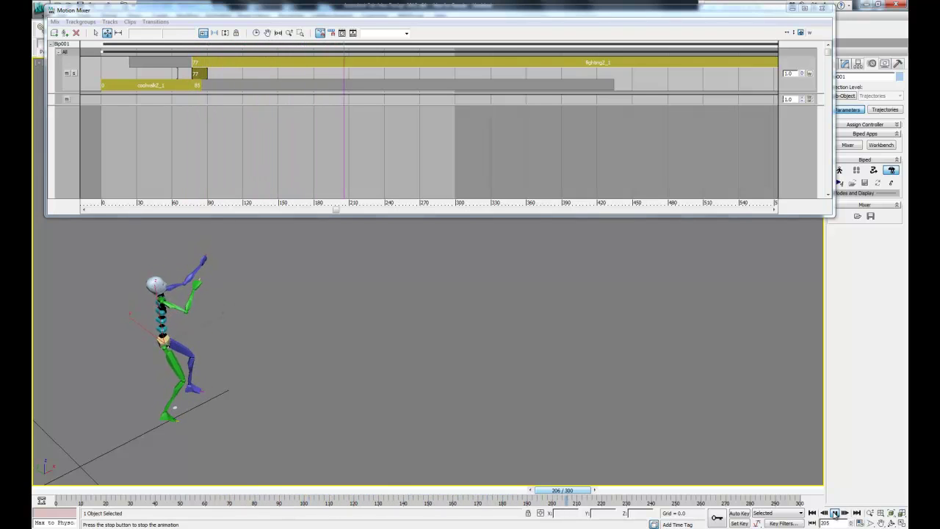
pyautogui.click(835, 514)
pyautogui.click(835, 515)
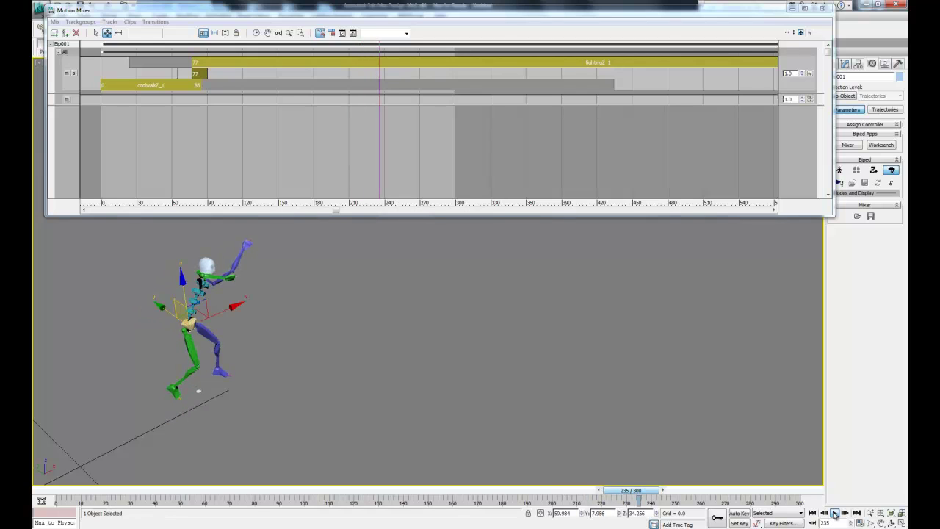
# - Stop playback, slide the fighting clip back, and set its end to frame 271
pyautogui.click(834, 514)
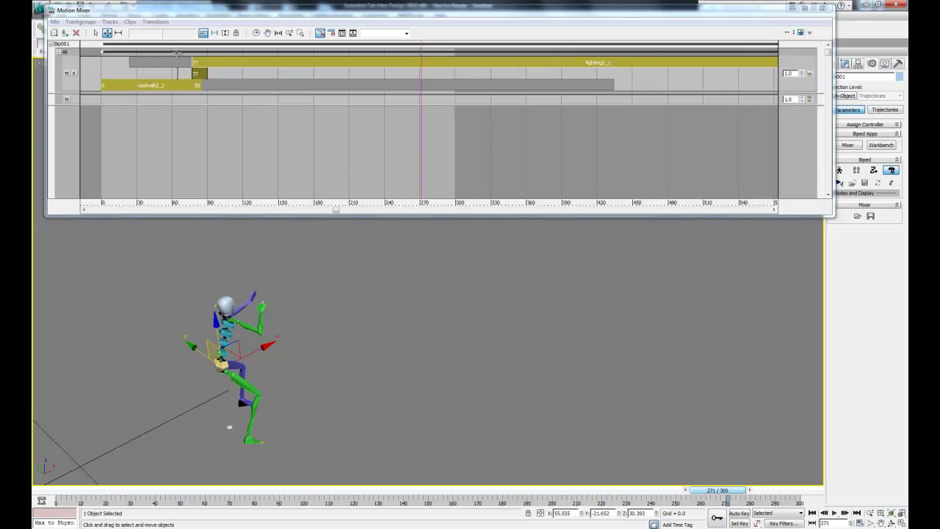
pyautogui.moveTo(337, 212); pyautogui.dragTo(714, 210)
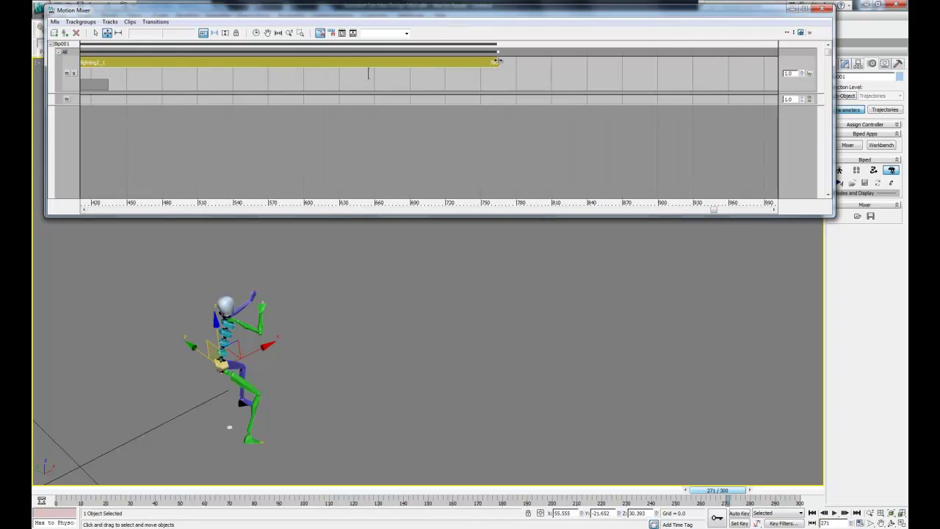
pyautogui.moveTo(497, 61); pyautogui.dragTo(90, 63)
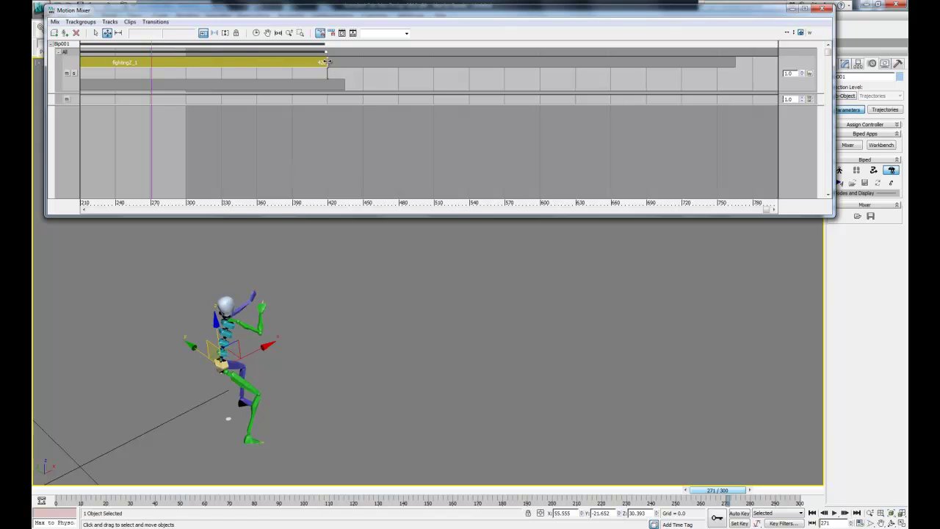
pyautogui.moveTo(328, 62); pyautogui.dragTo(105, 65)
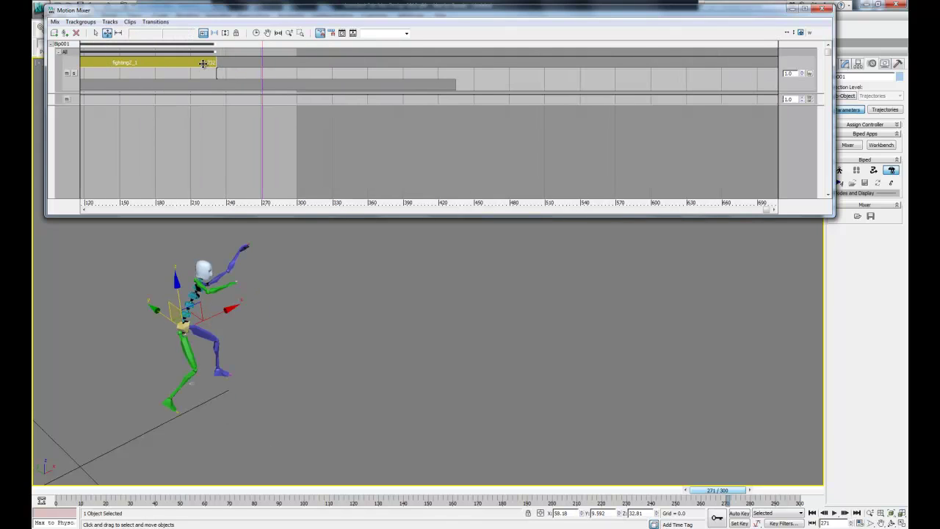
pyautogui.moveTo(215, 62); pyautogui.dragTo(264, 64)
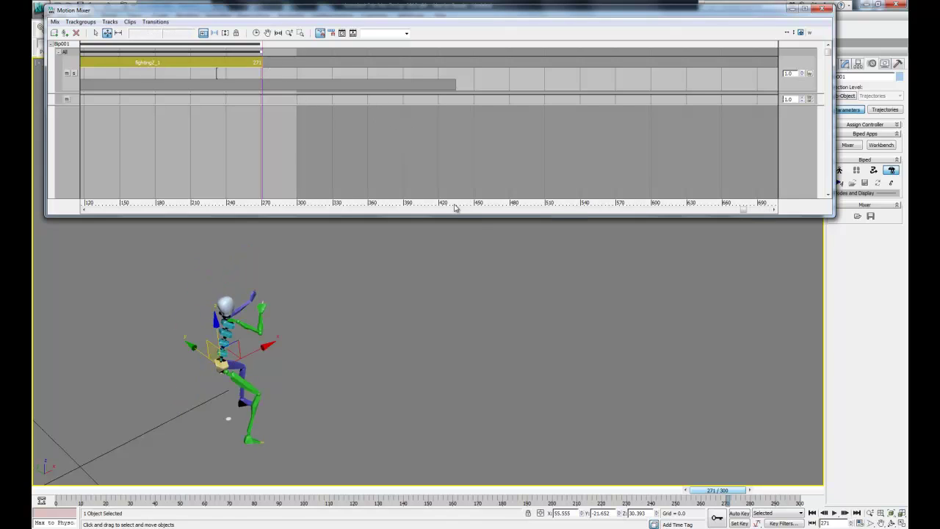
pyautogui.moveTo(740, 211); pyautogui.dragTo(343, 224)
# - Compute a mixdown of Bip001's walk-to-fight mix with the default options
pyautogui.hscroll(3, 324, 181)
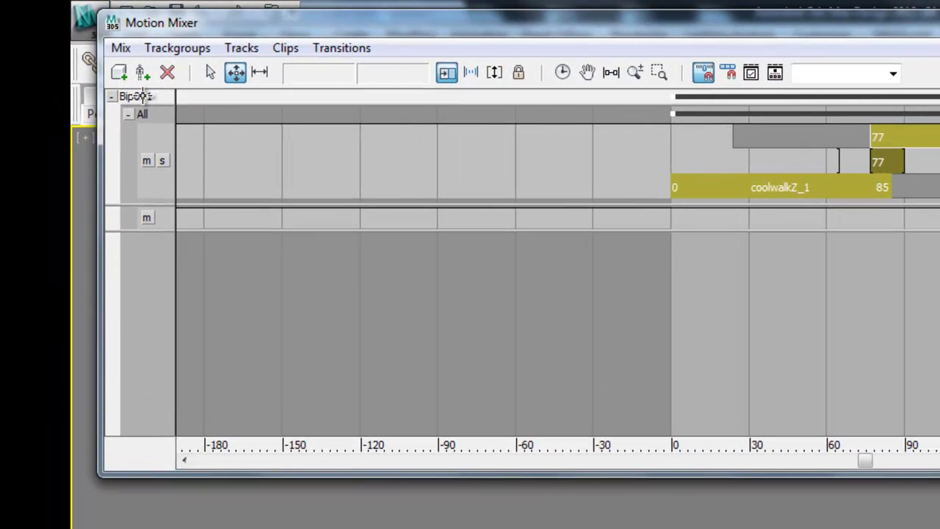
pyautogui.rightClick(151, 97)
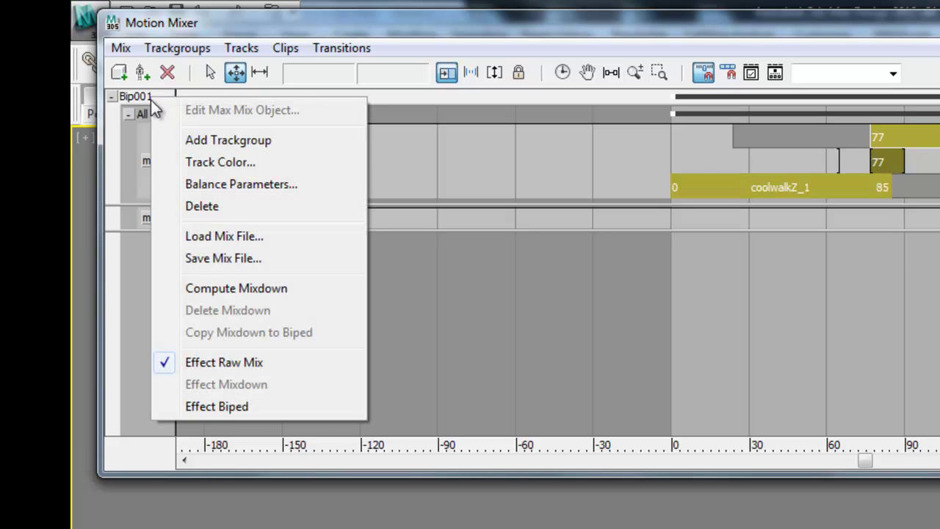
pyautogui.click(248, 289)
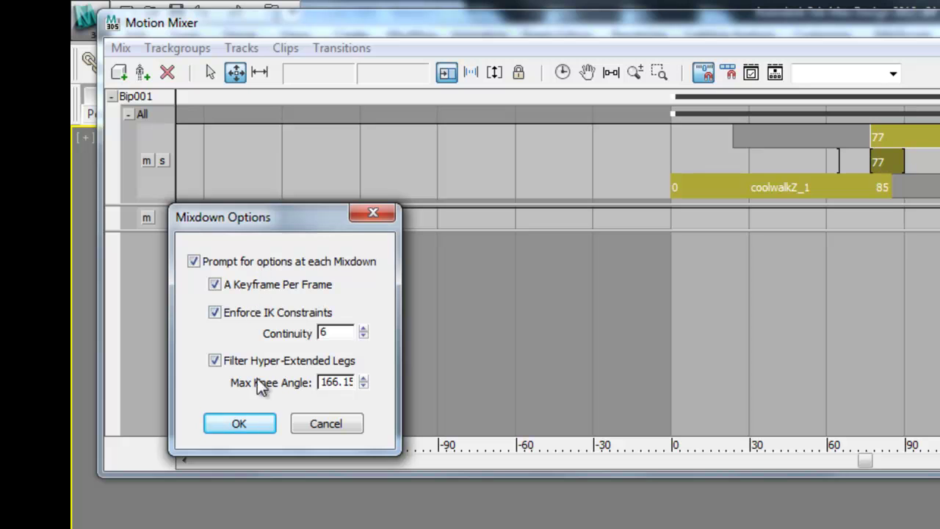
pyautogui.click(259, 425)
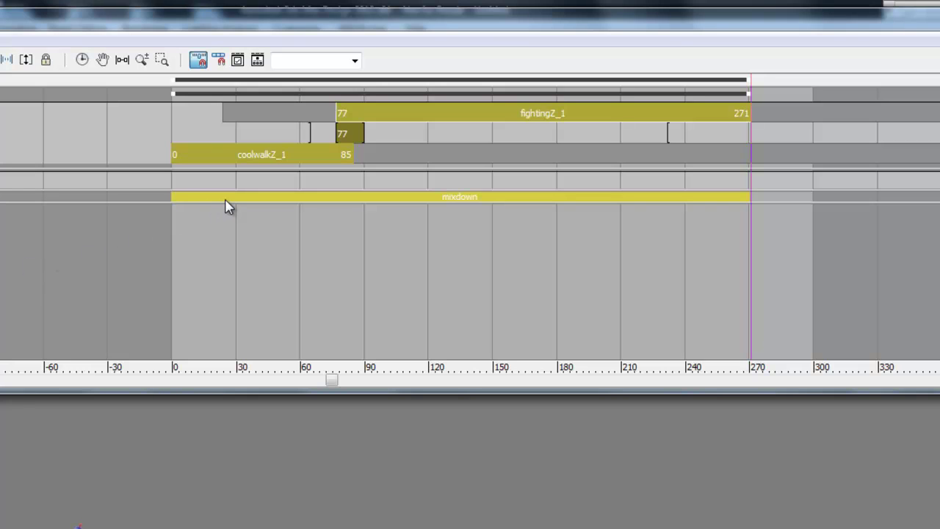
# - Copy the mixdown onto the biped's keys and close the Motion Mixer
pyautogui.rightClick(227, 200)
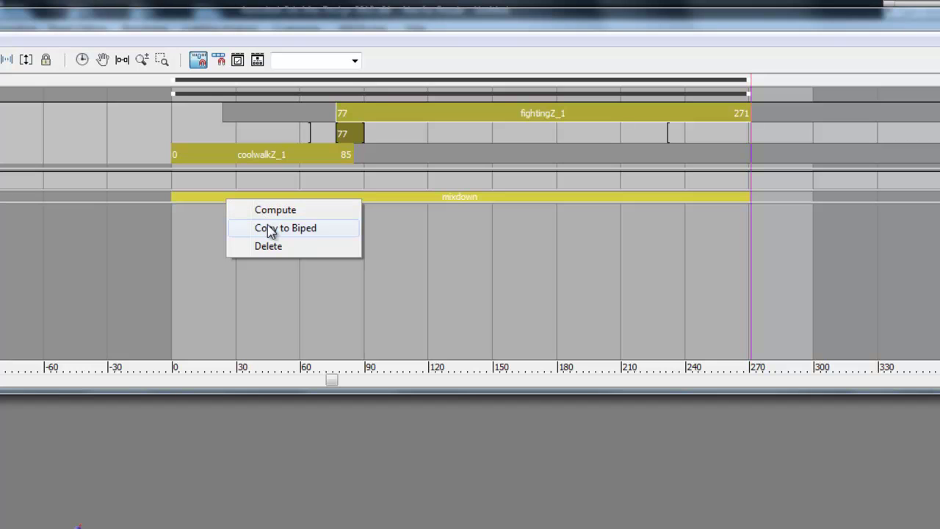
pyautogui.click(306, 229)
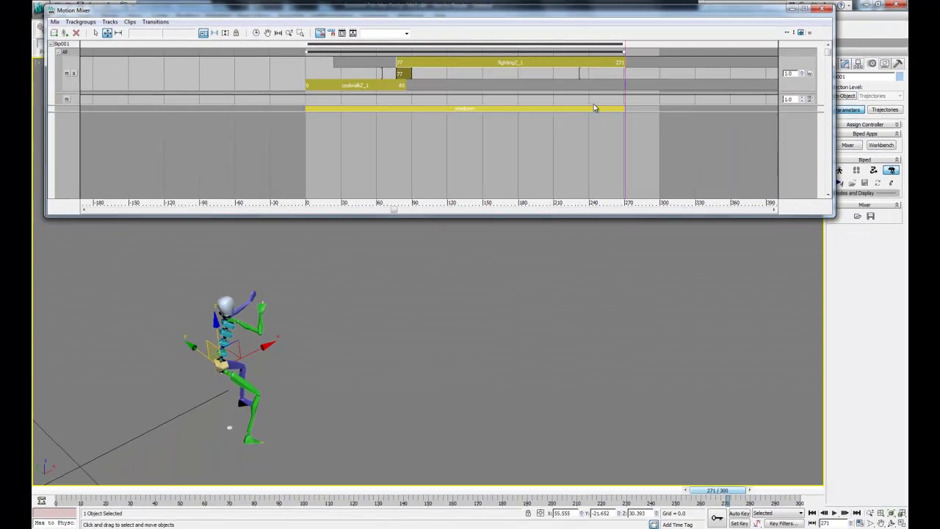
pyautogui.click(825, 9)
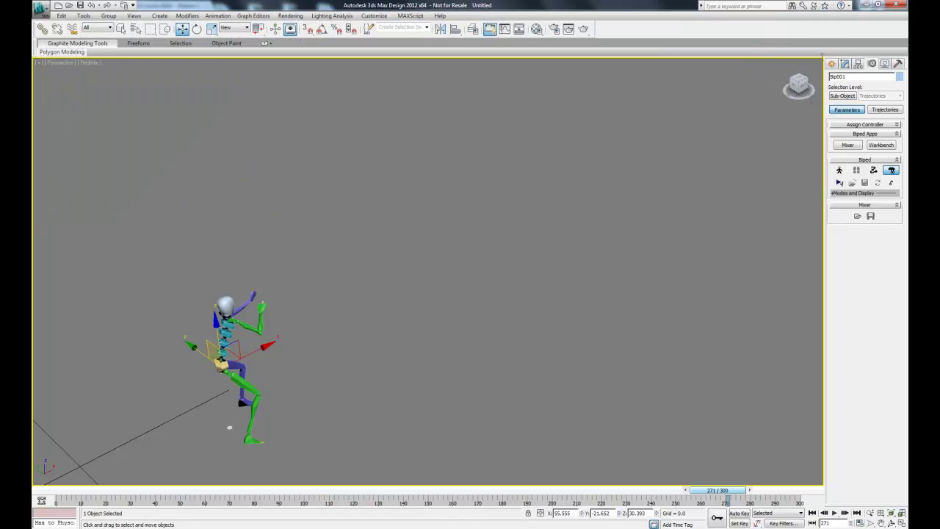
# - Exit Mixer Mode, play Bip001's walk-to-fight motion from the start, then recentre and return to frame 0
pyautogui.click(892, 170)
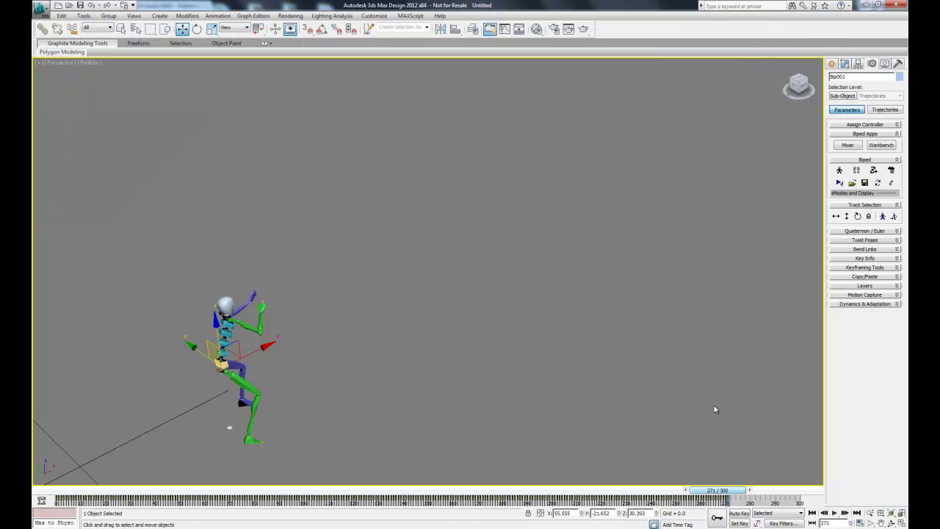
pyautogui.click(811, 513)
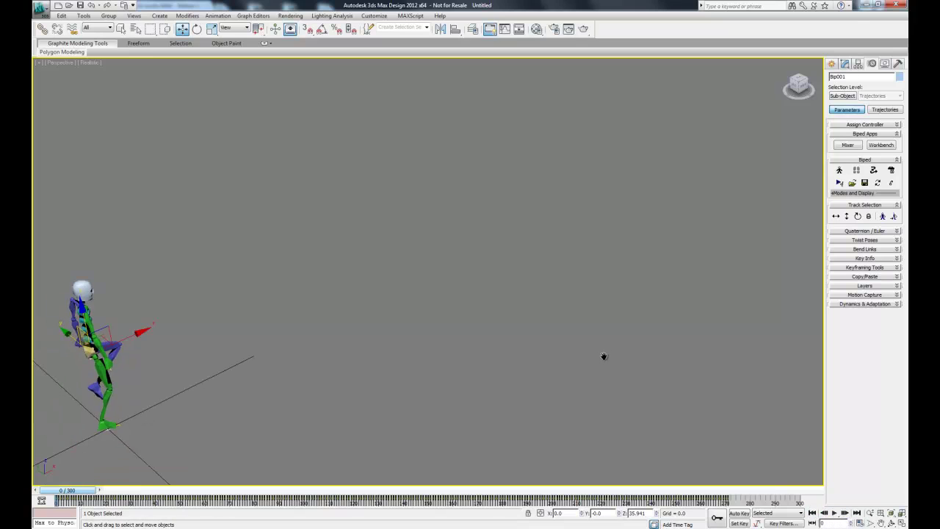
pyautogui.click(834, 513)
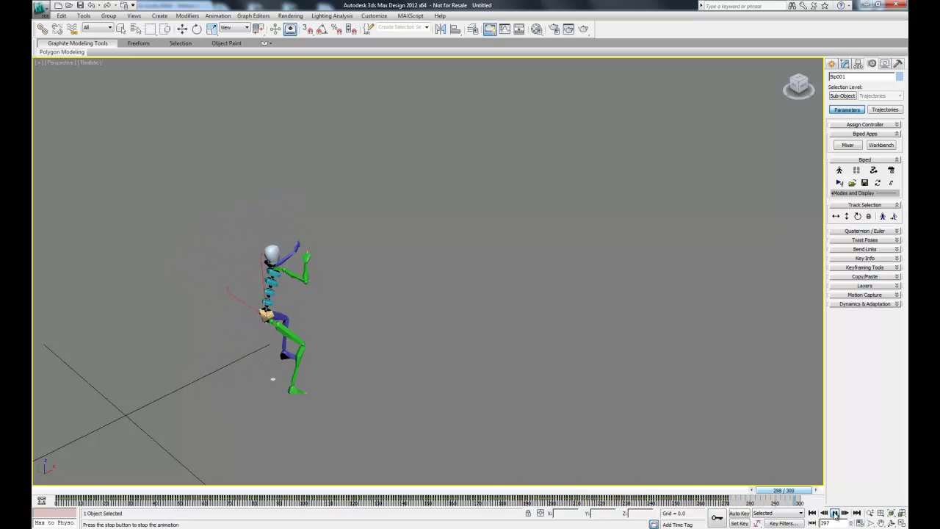
pyautogui.click(835, 514)
pyautogui.press('w')
pyautogui.moveTo(446, 360); pyautogui.dragTo(504, 254, button='middle')
pyautogui.press('Home')
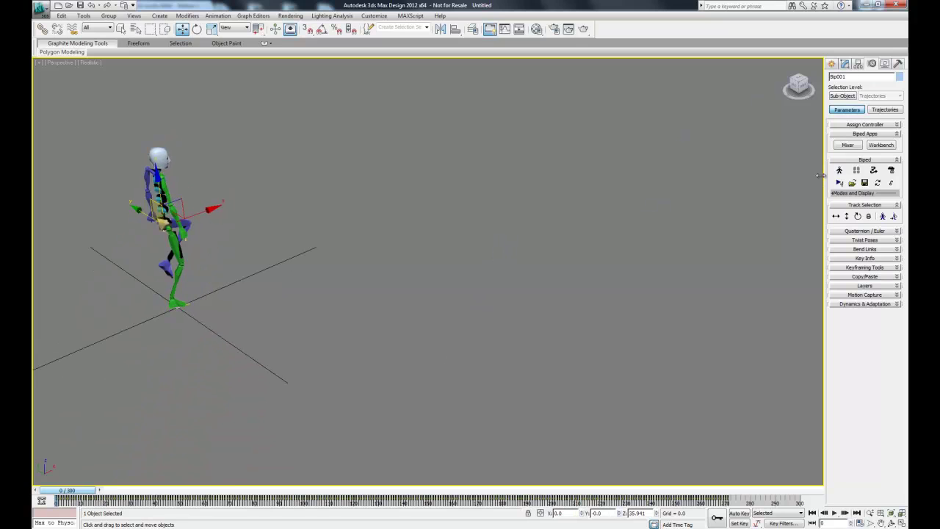
# - Create a second full-height biped, Bip002, and open its Motion Mixer with Mixer Mode on
pyautogui.click(834, 64)
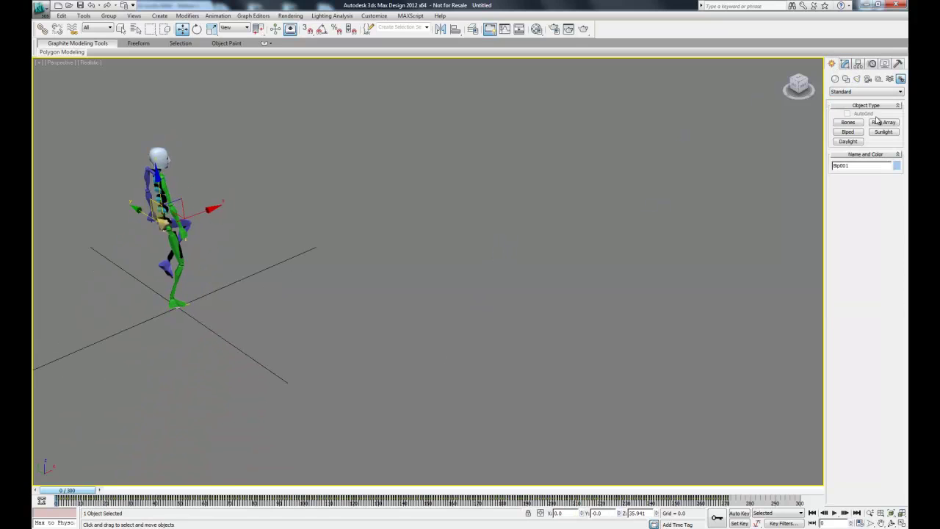
pyautogui.click(849, 132)
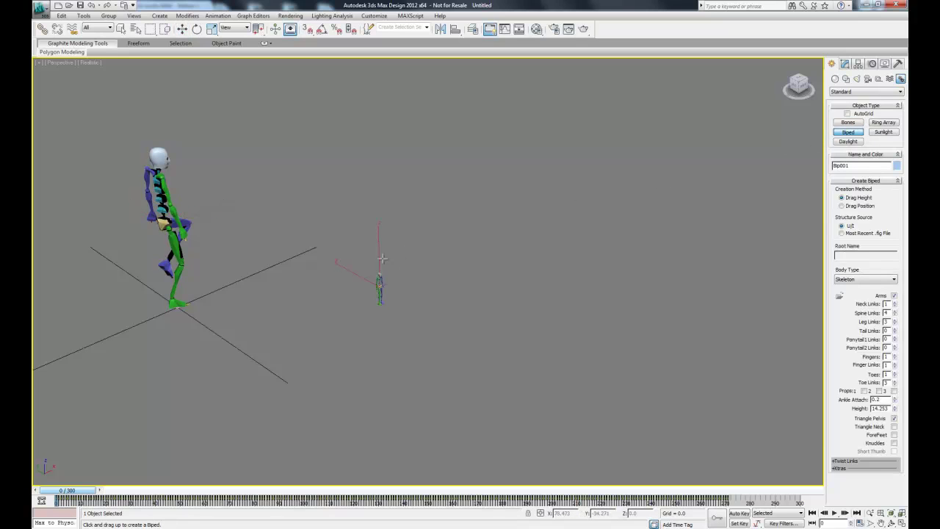
pyautogui.moveTo(382, 259); pyautogui.dragTo(385, 133)
pyautogui.click(873, 64)
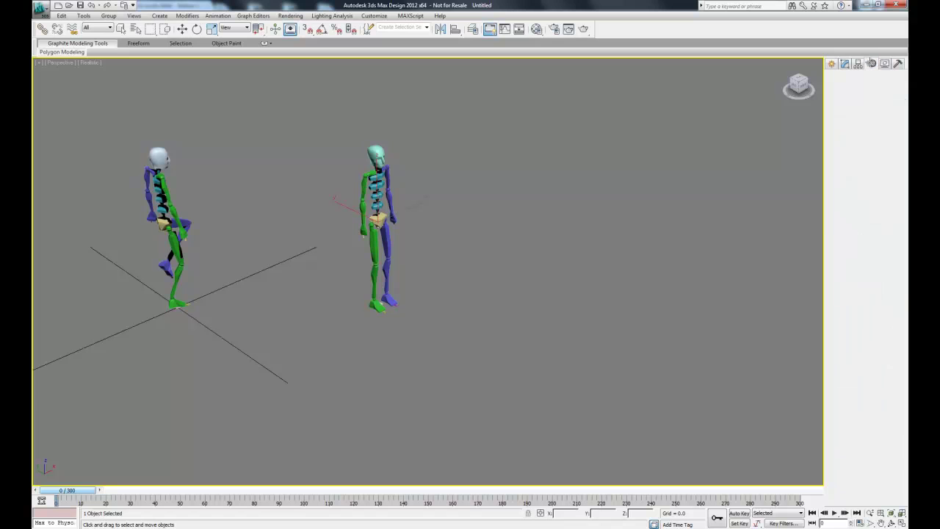
pyautogui.click(892, 170)
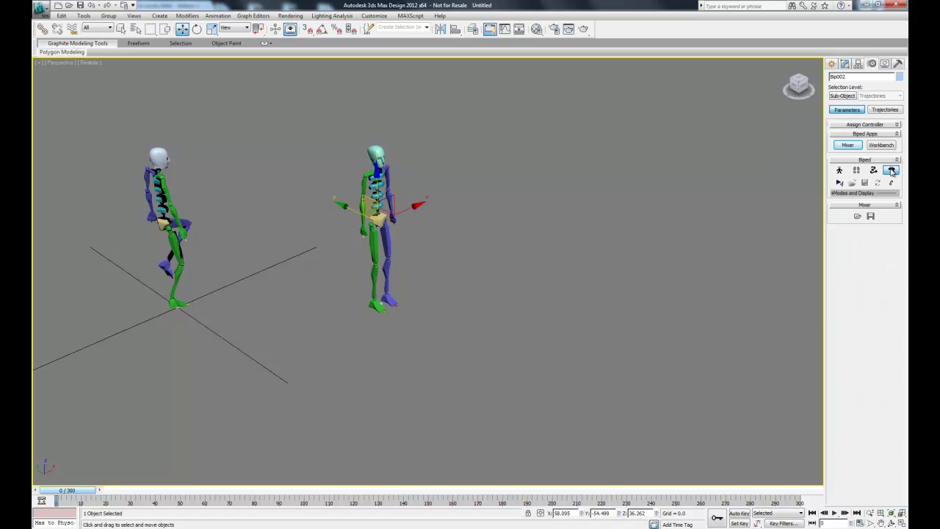
pyautogui.click(849, 146)
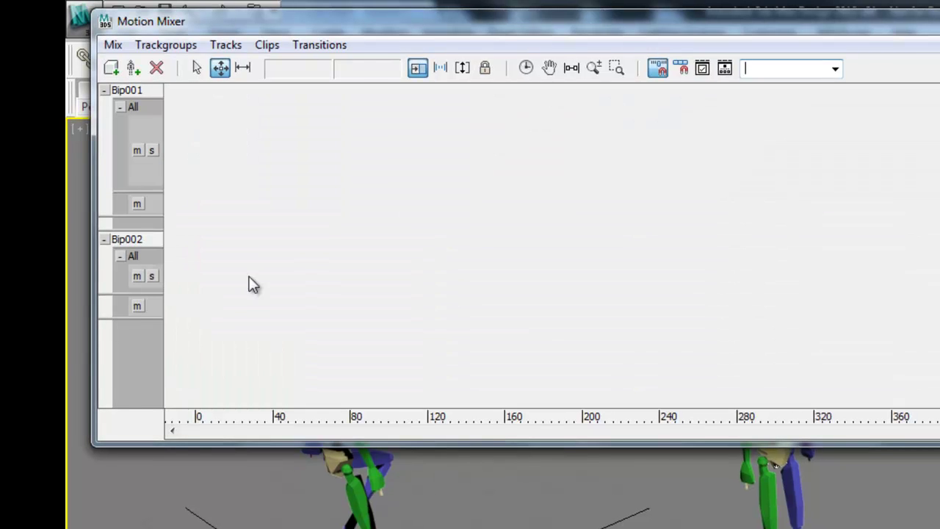
# - Load the coolwalk file as a new clip on Bip002 and copy coolwalkZ_2 to the biped
pyautogui.rightClick(251, 278)
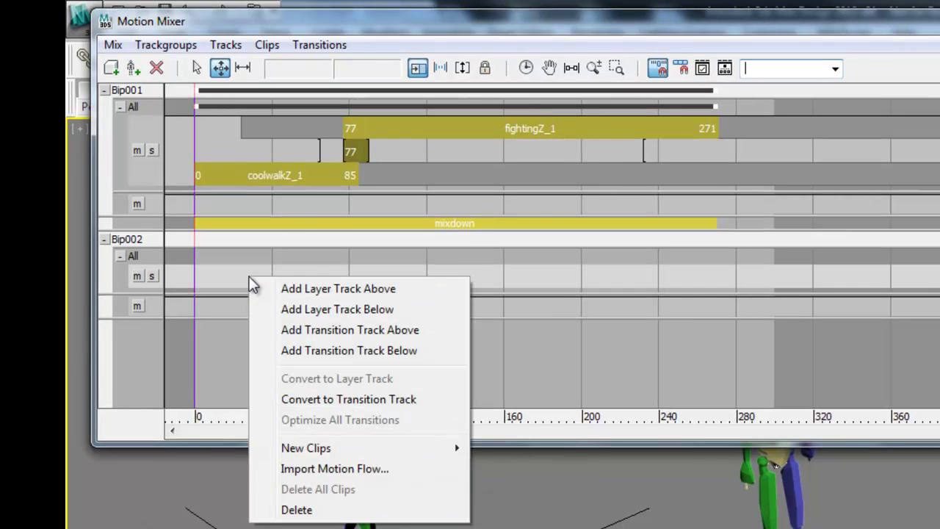
pyautogui.moveTo(334, 450)
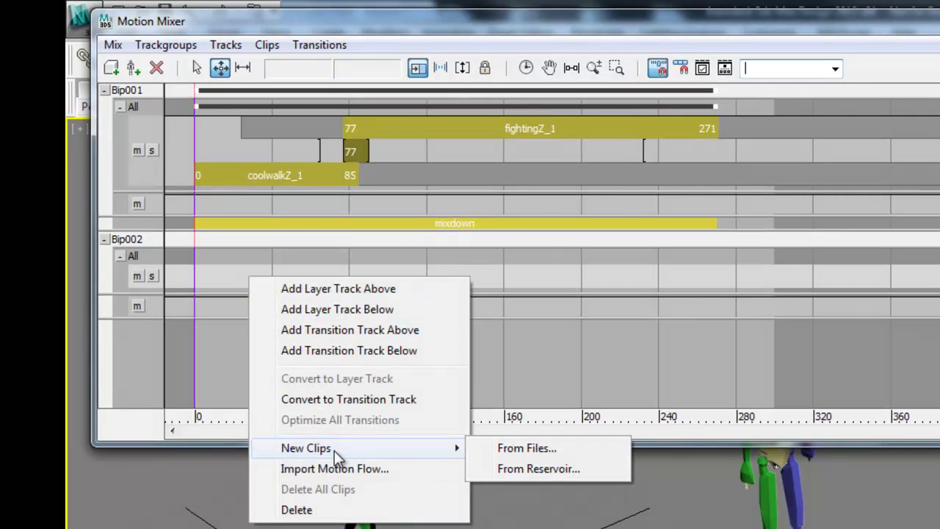
pyautogui.click(545, 449)
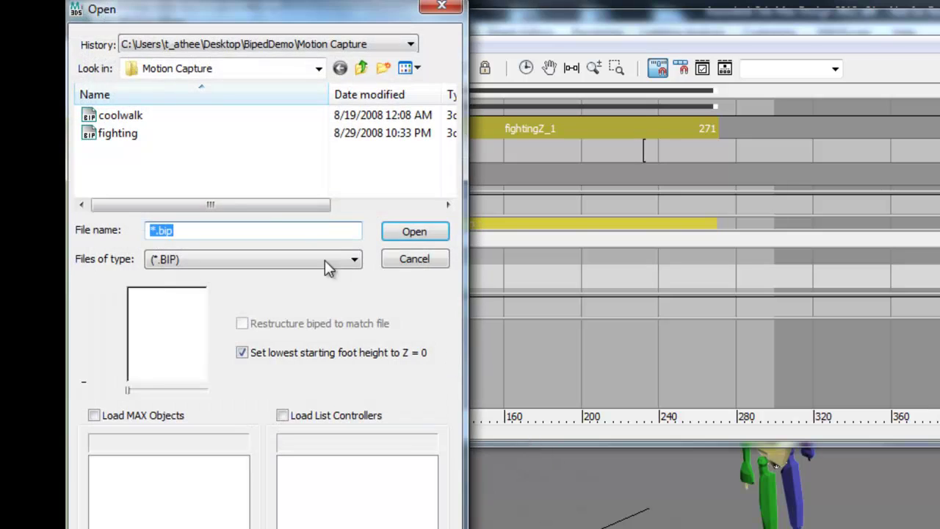
pyautogui.click(137, 116)
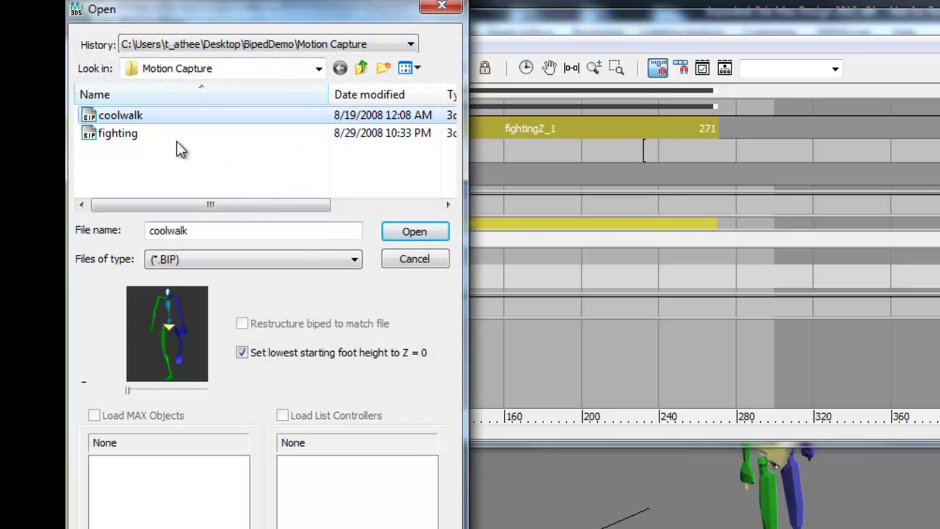
pyautogui.click(397, 234)
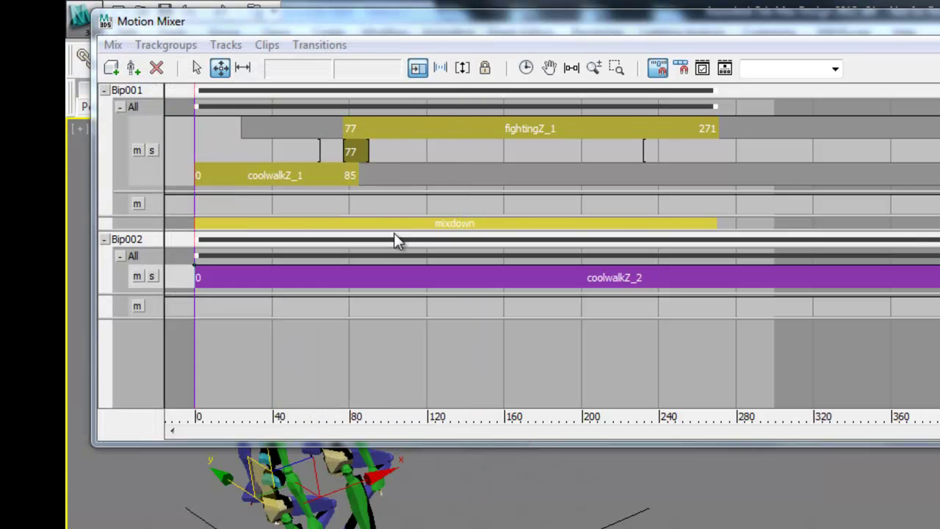
pyautogui.rightClick(433, 283)
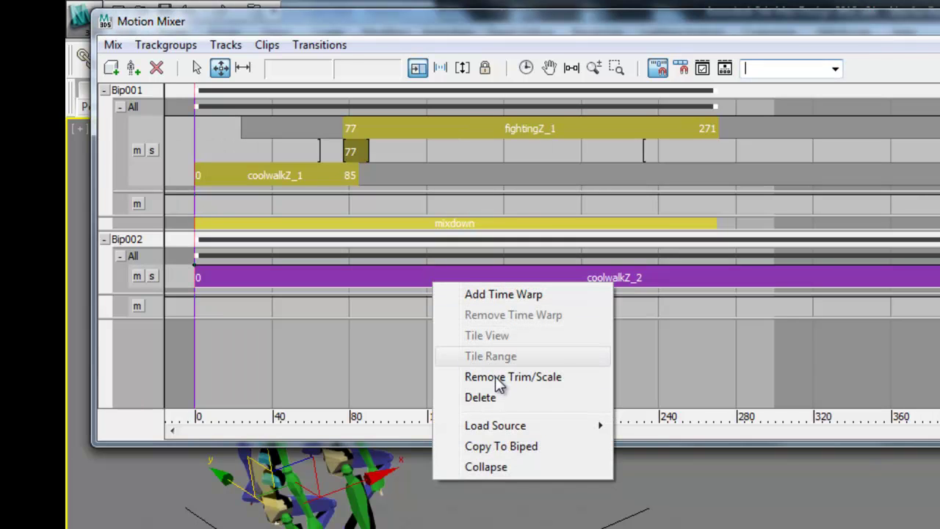
pyautogui.click(509, 446)
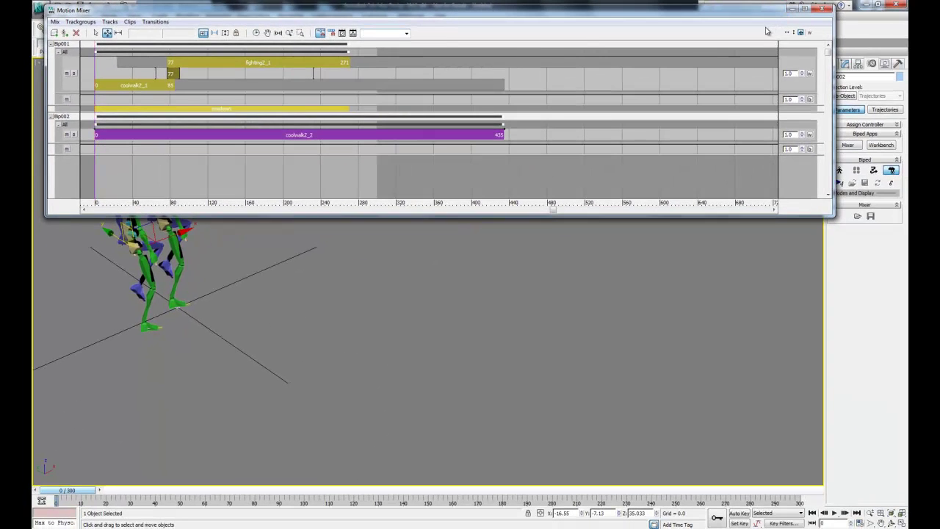
# - Close the Motion Mixer, exit Mixer Mode, and play both bipeds before stopping at frame 0
pyautogui.click(825, 10)
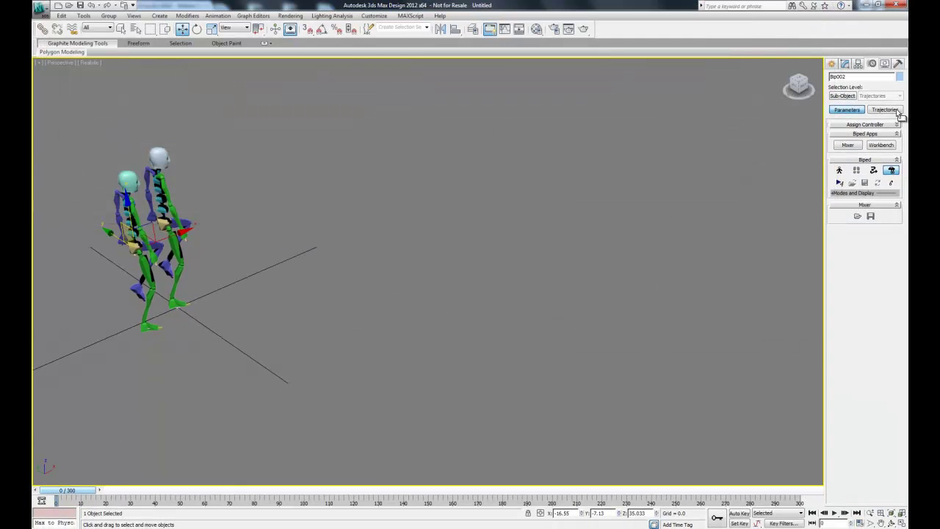
pyautogui.click(893, 170)
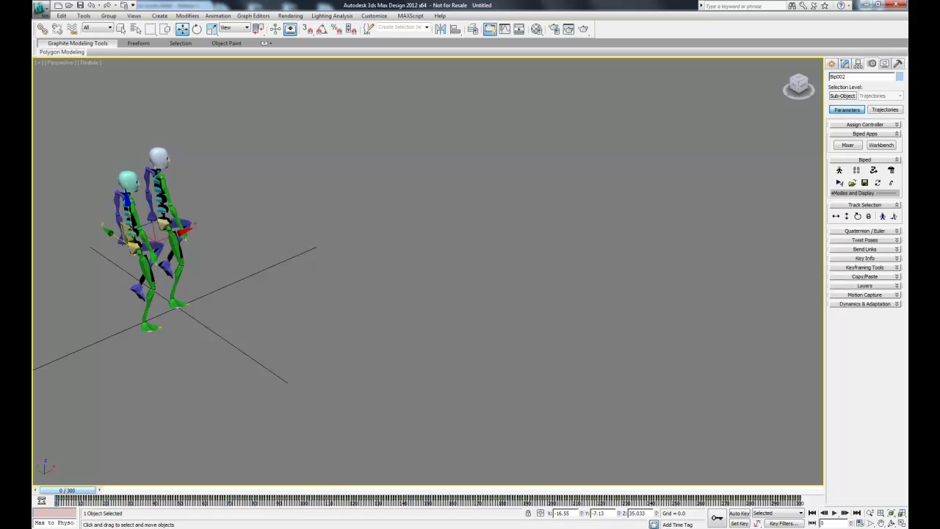
pyautogui.click(835, 514)
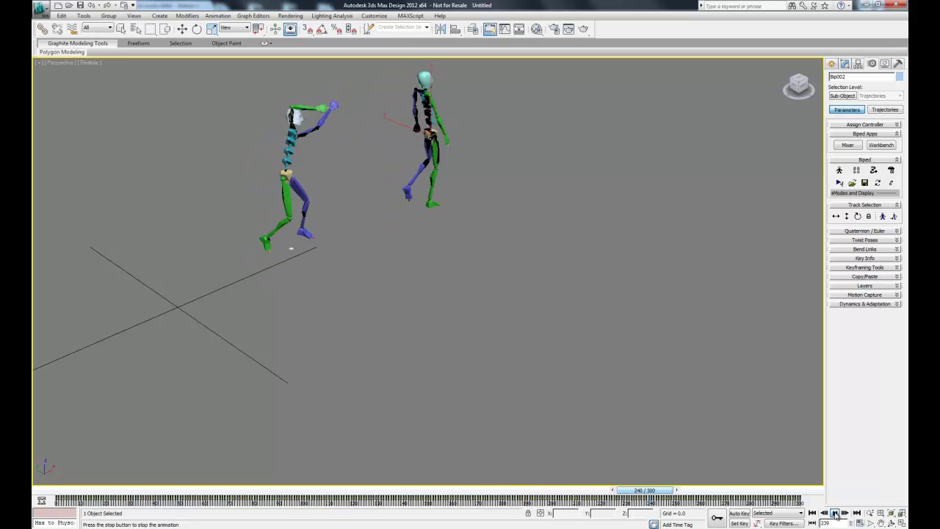
pyautogui.click(835, 514)
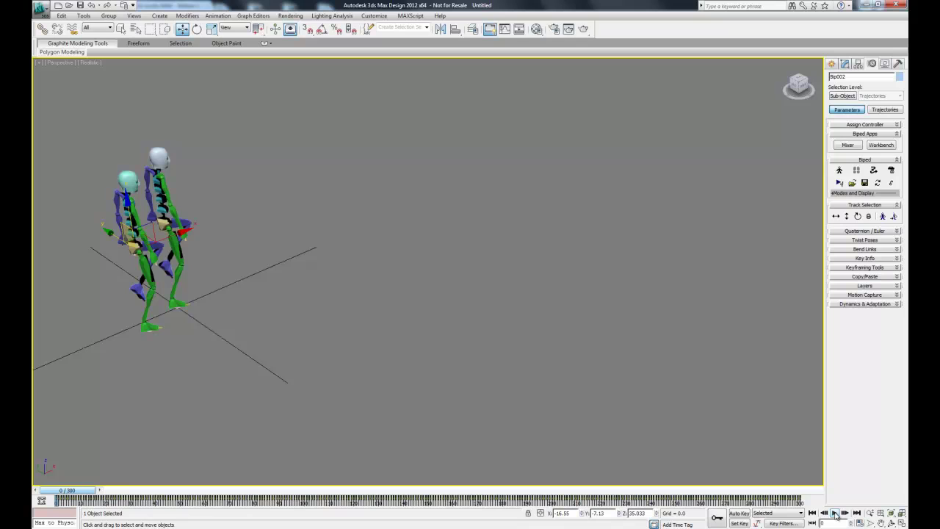
# - Delete the first biped, Bip001, leaving only the walking biped
pyautogui.click(161, 182)
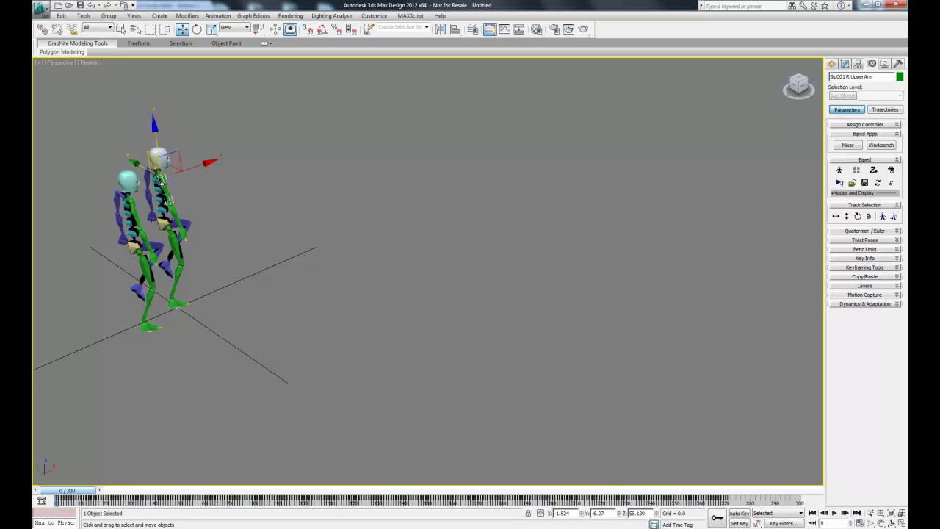
pyautogui.press('Delete')
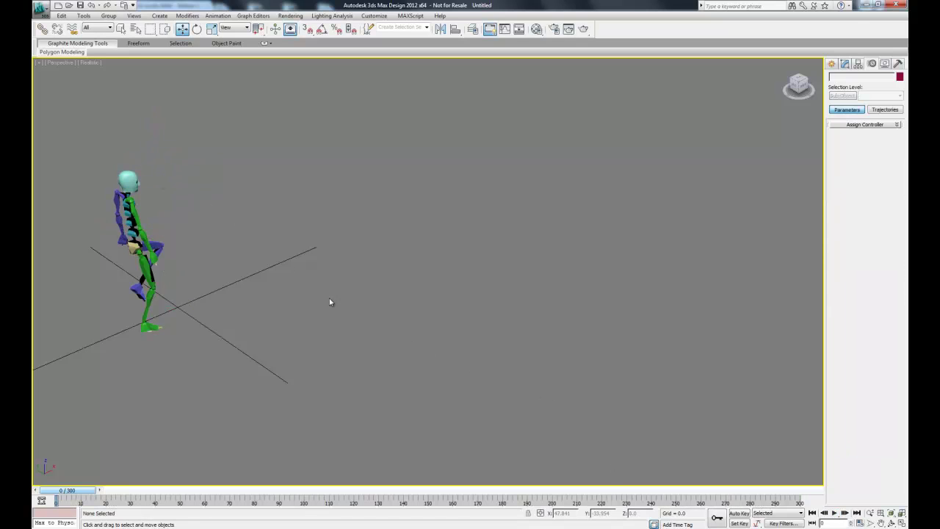
pyautogui.keyDown('alt'); pyautogui.moveTo(443, 364); pyautogui.dragTo(499, 350, button='middle'); pyautogui.keyUp('alt')
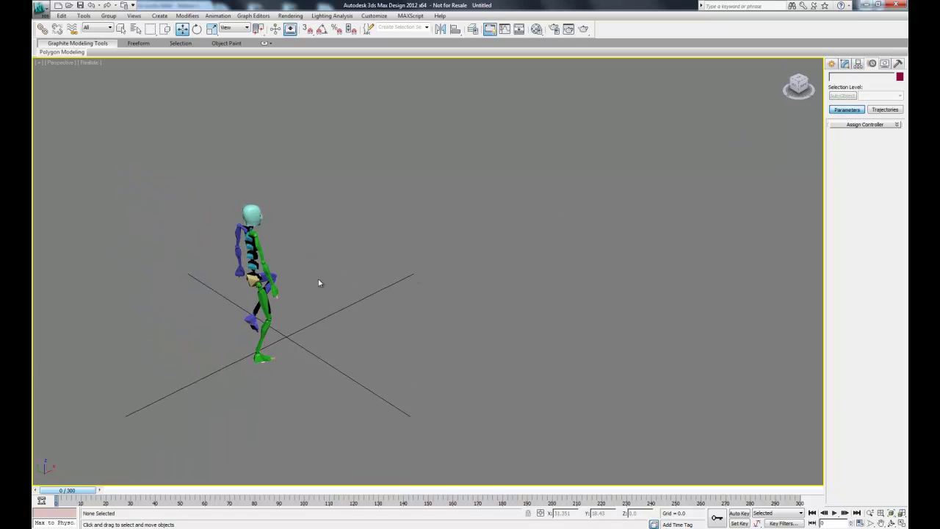
# - Add a new animation layer, Layer 1, to Bip002 and turn on Auto Key
pyautogui.click(270, 277)
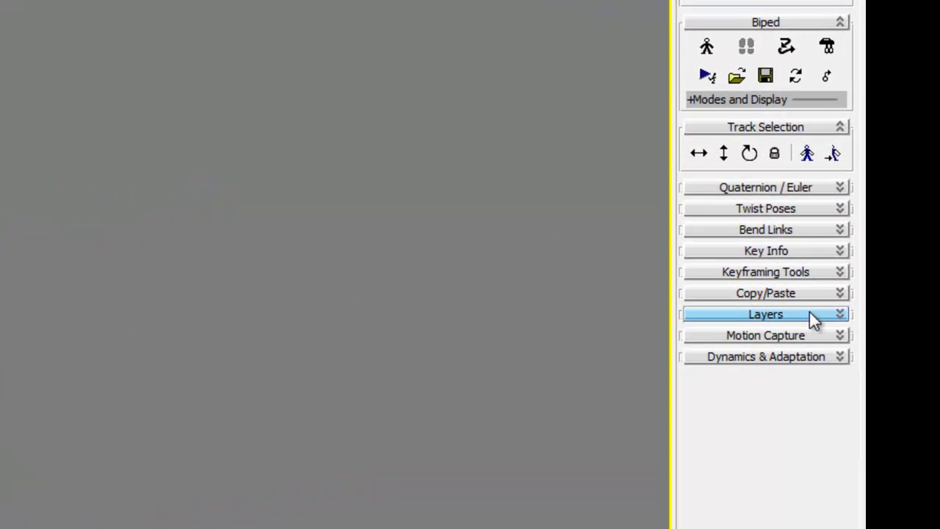
pyautogui.click(812, 316)
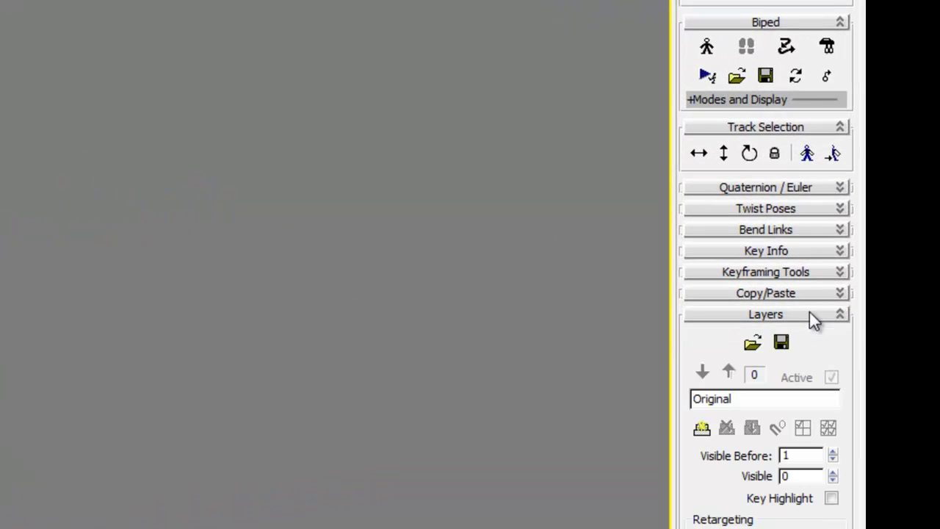
pyautogui.click(702, 430)
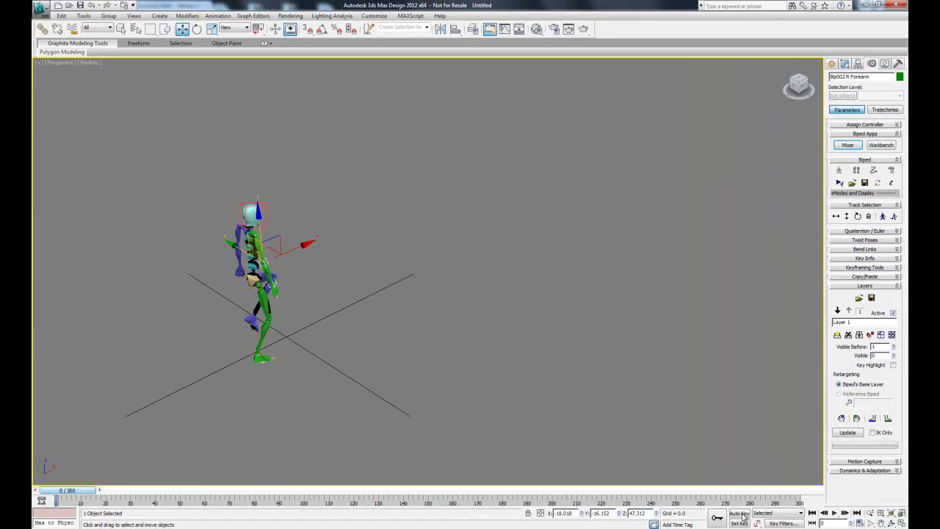
pyautogui.click(739, 514)
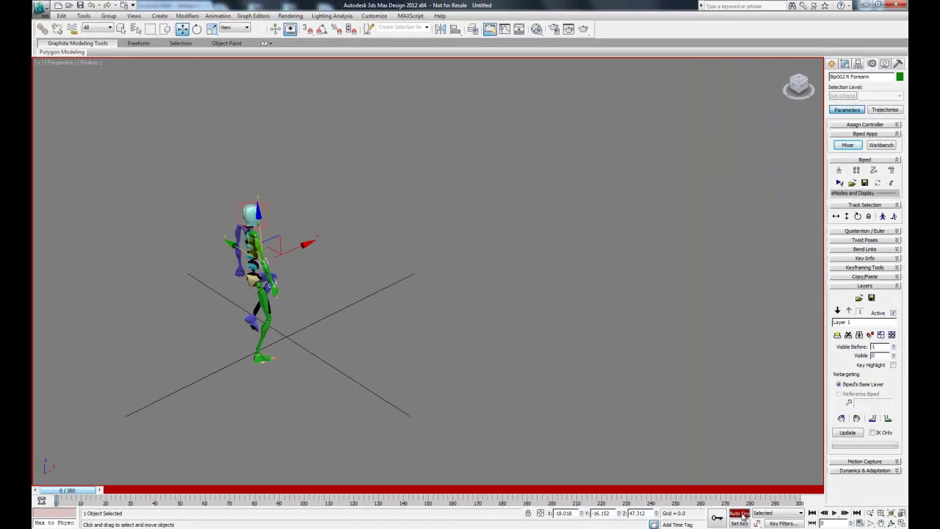
# - Rotate Bip002's right upper arm upward on Layer 1, turn off Auto Key, and play the walk
pyautogui.click(260, 250)
pyautogui.press('pageup')
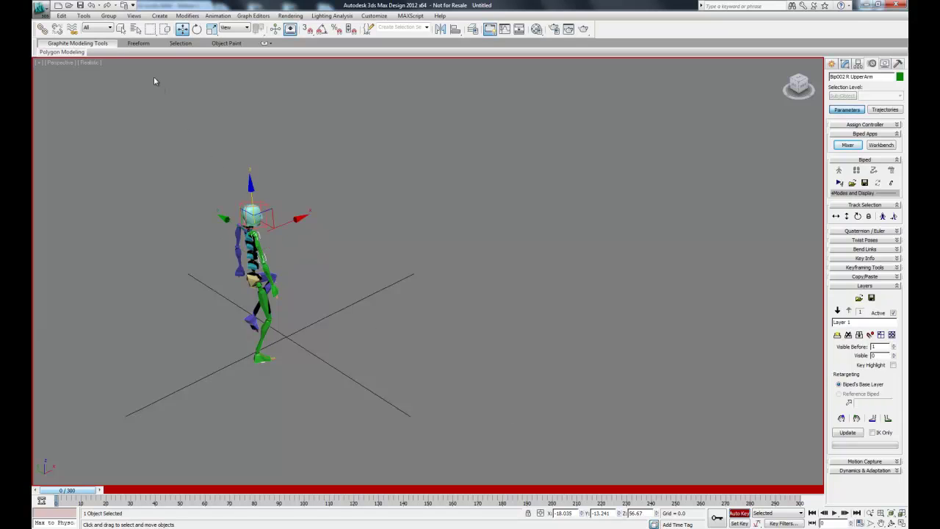
pyautogui.click(197, 28)
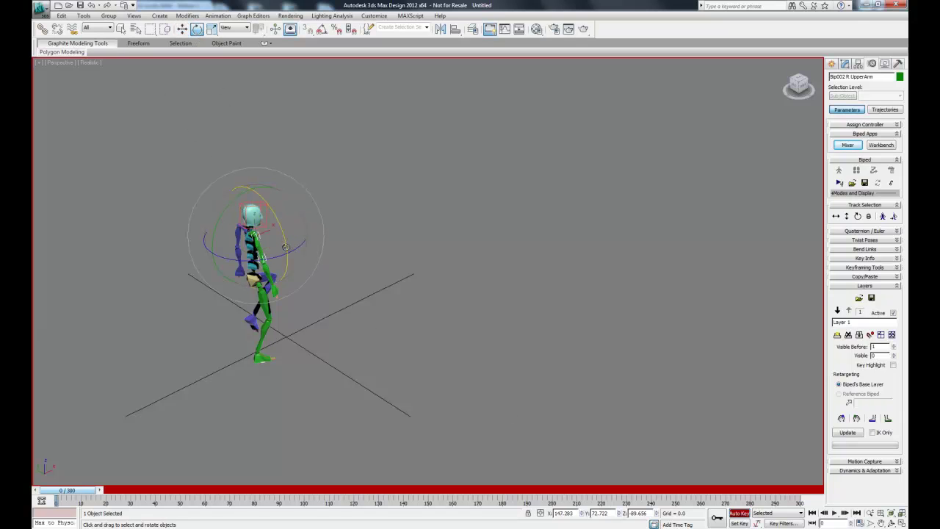
pyautogui.moveTo(291, 248)
pyautogui.mouseDown()
pyautogui.moveTo(277, 191)
pyautogui.moveTo(286, 262)
pyautogui.mouseUp()
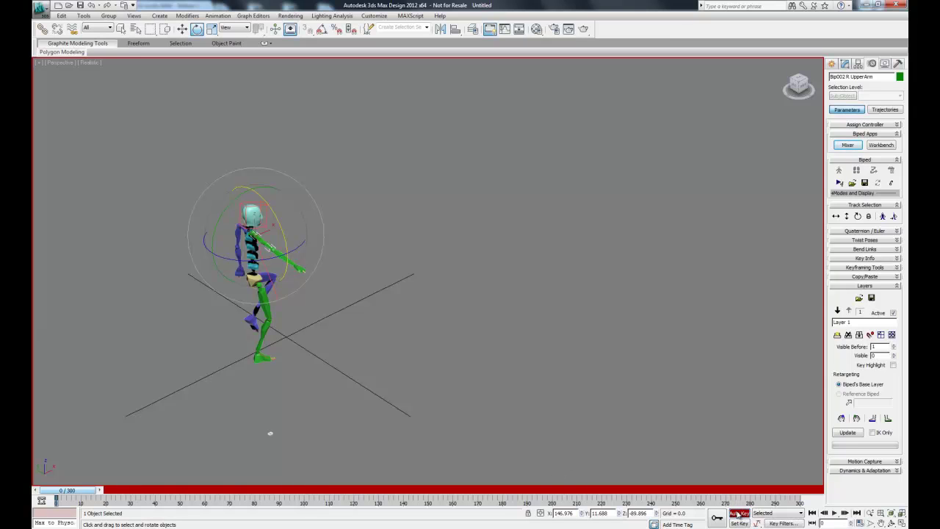
pyautogui.click(738, 512)
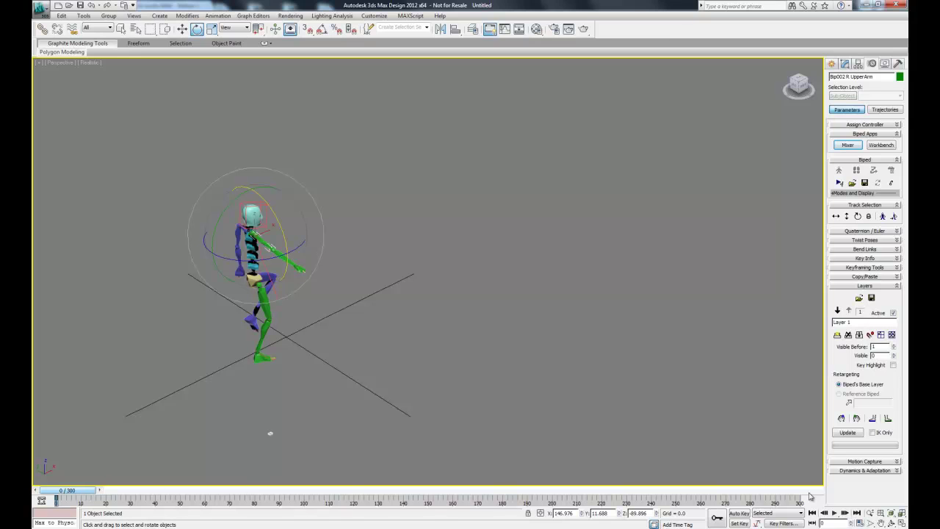
pyautogui.click(836, 513)
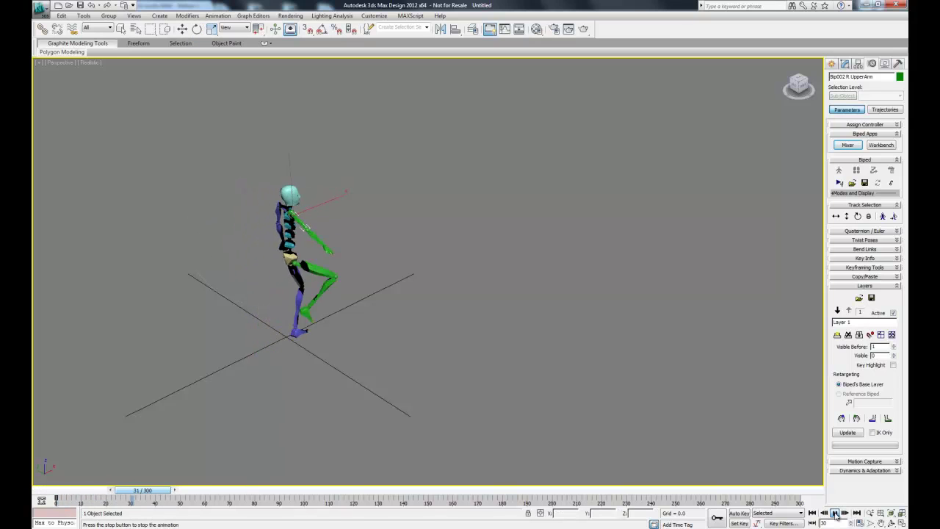